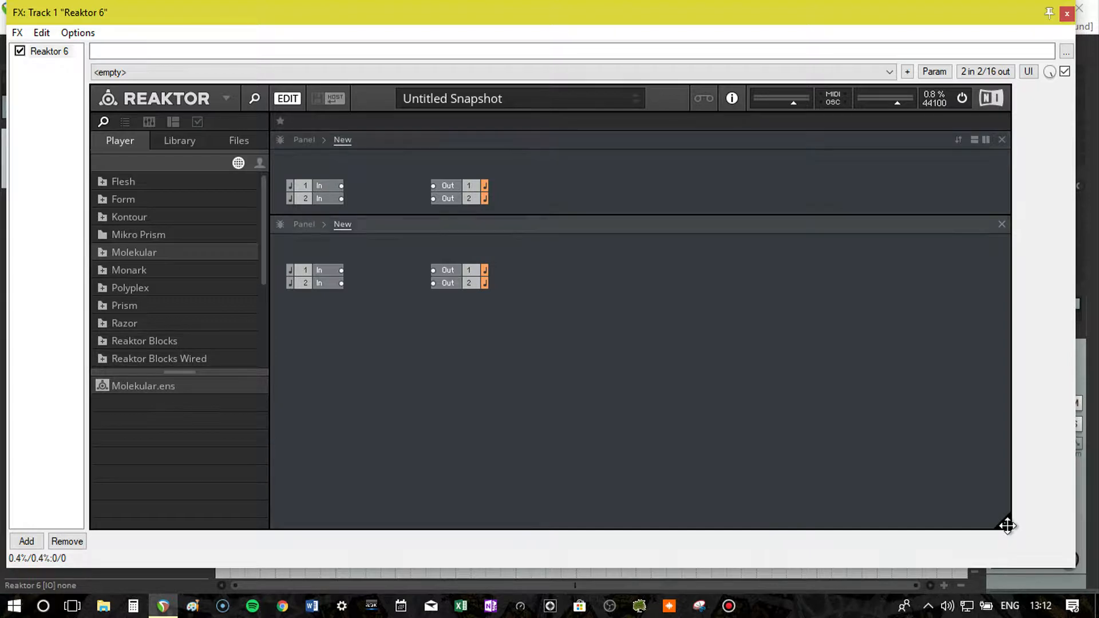
- Enlarge the Reaktor view to fill the plug-in window and show the instrument panel in the upper pane
drag(1008, 525, 1057, 553)
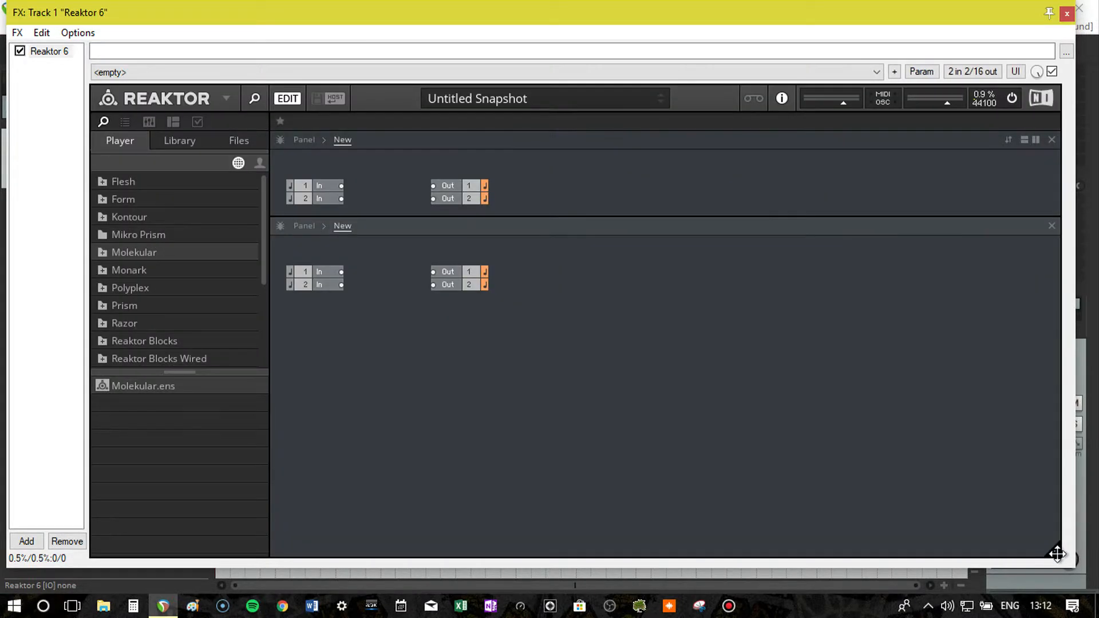
click(304, 138)
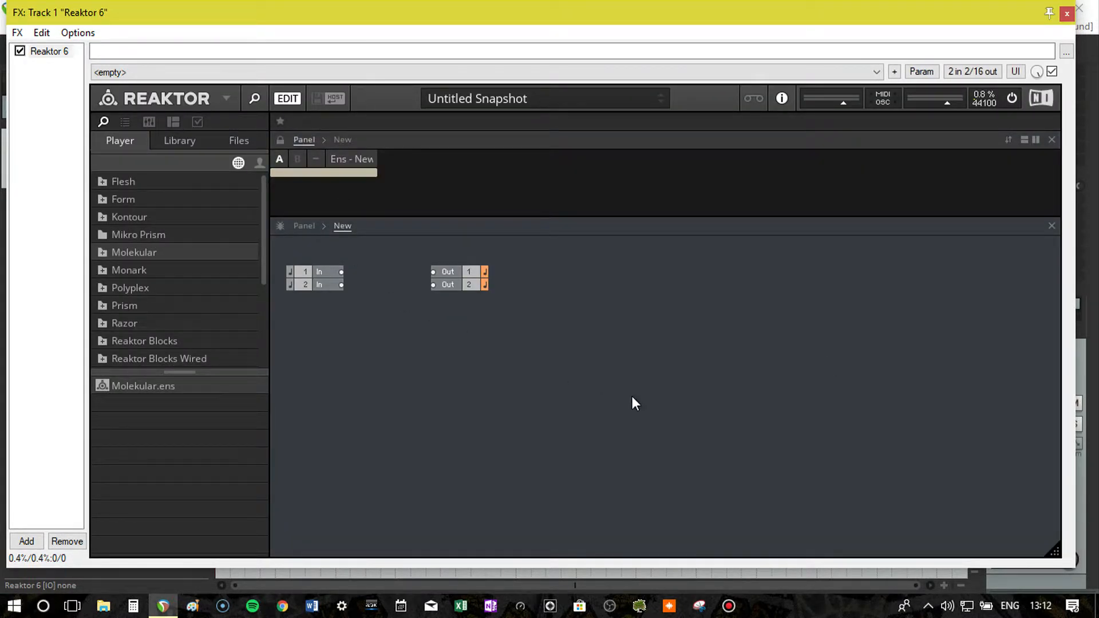
drag(622, 381, 426, 248)
drag(614, 280, 917, 285)
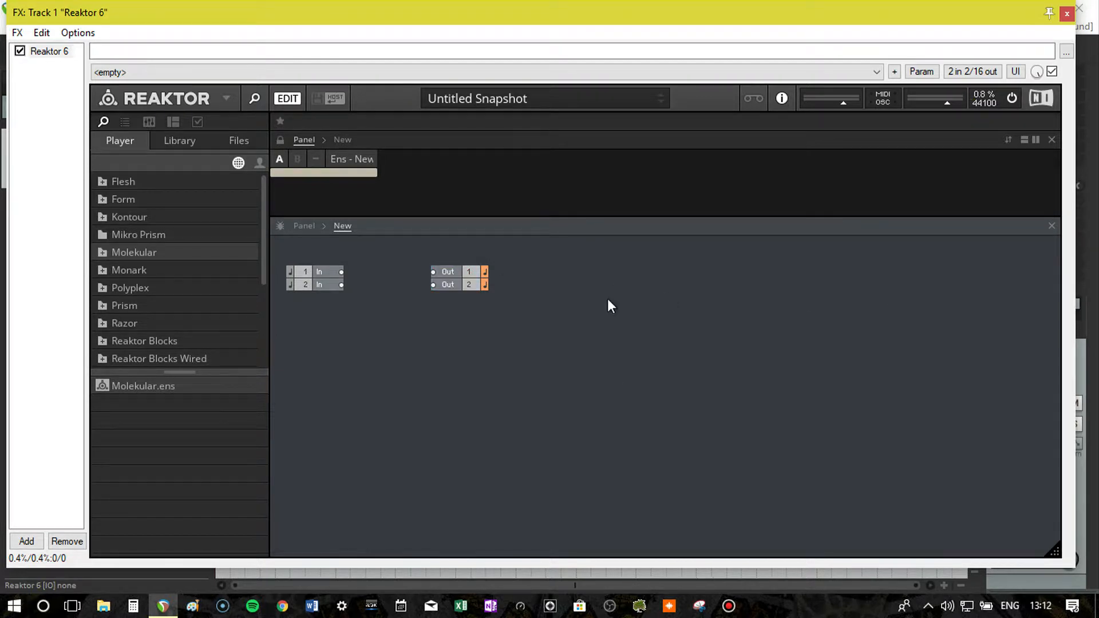
drag(592, 306, 447, 261)
drag(639, 282, 905, 282)
click(227, 98)
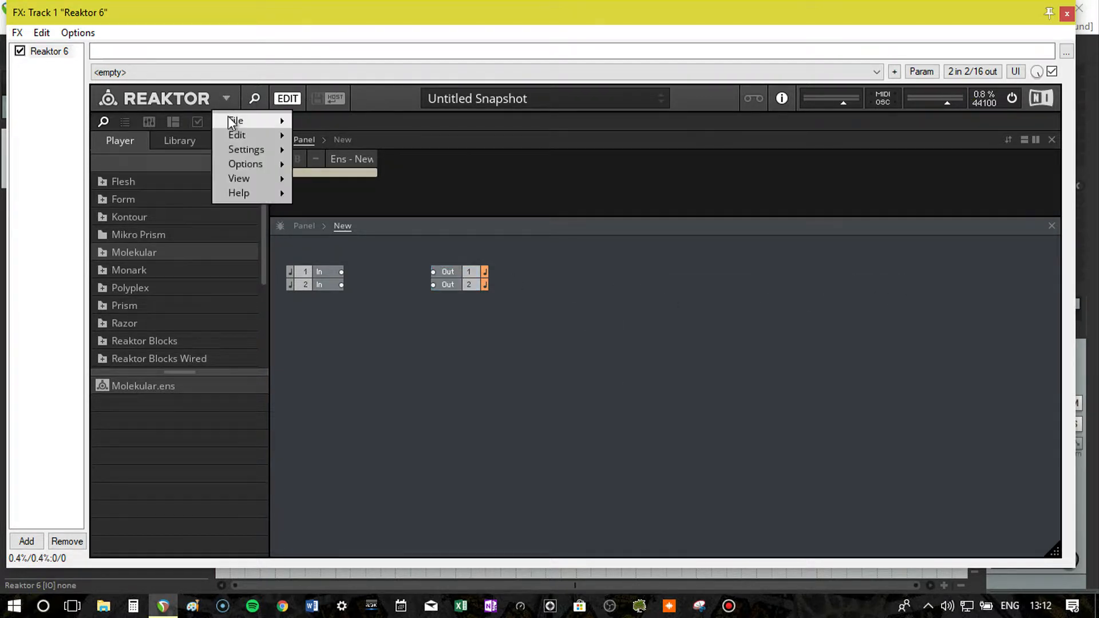
mouse_move(237, 121)
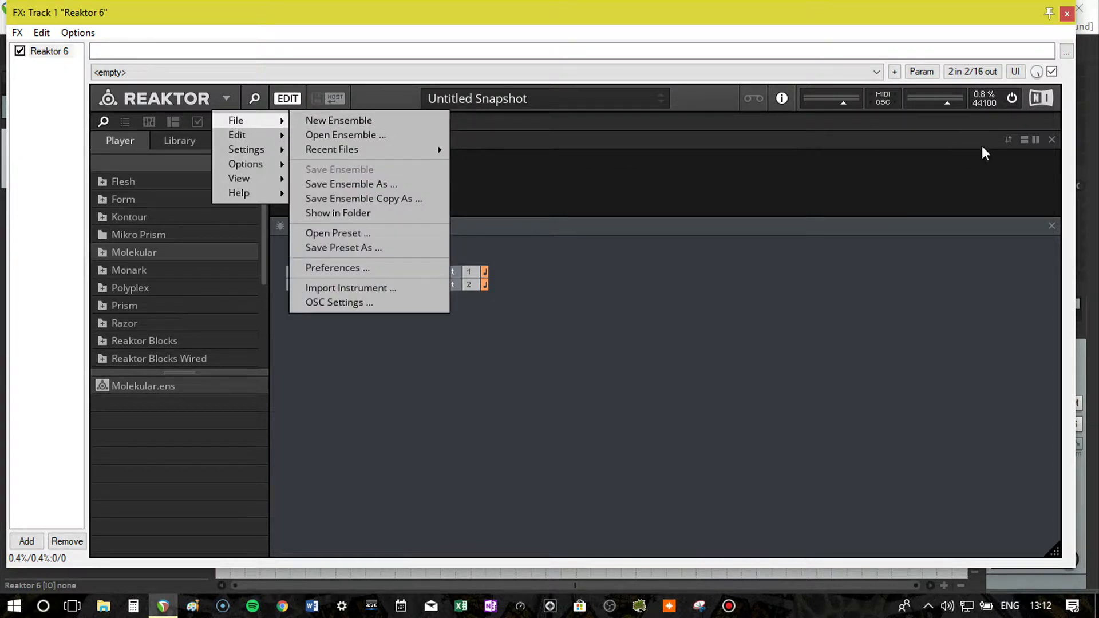
click(1030, 141)
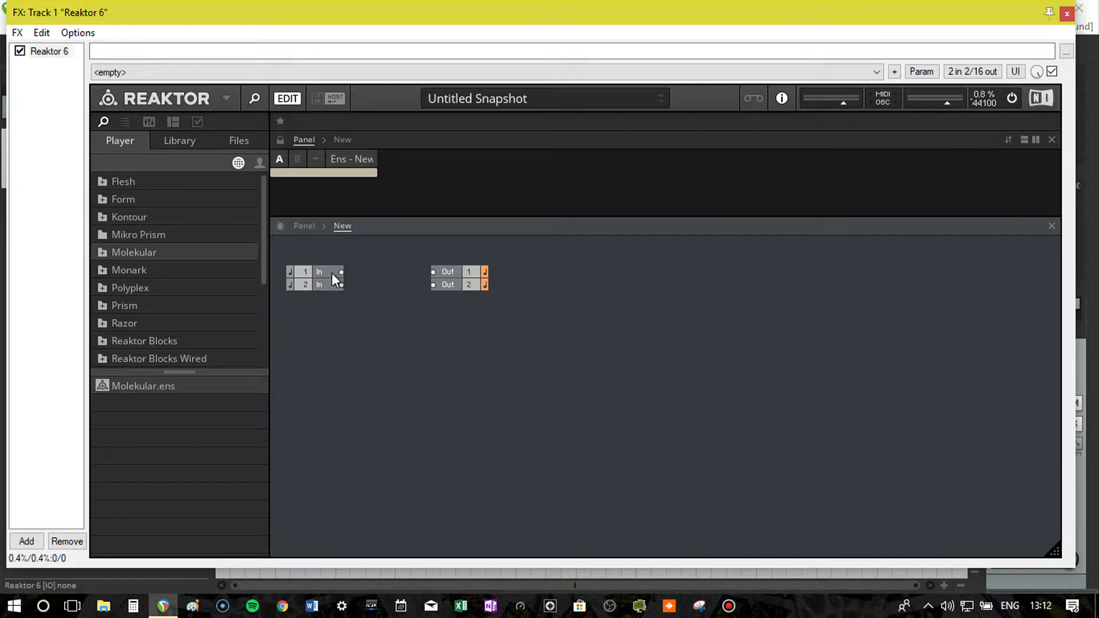
- Move the two audio output modules to the far right of the structure and delete the two audio input modules
drag(508, 314, 442, 262)
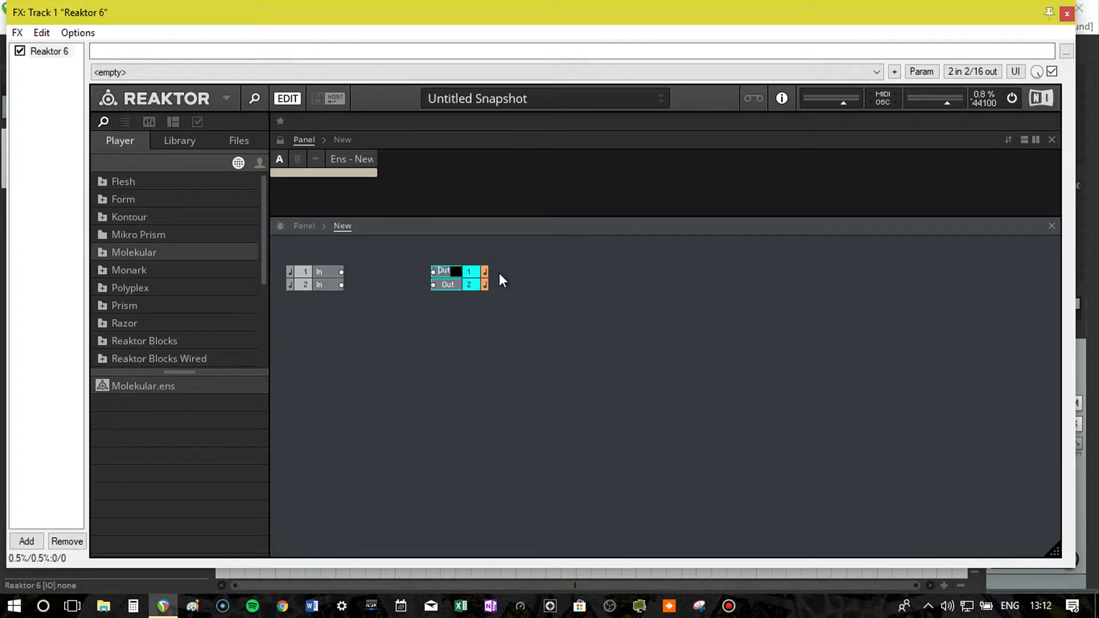
double_click(472, 284)
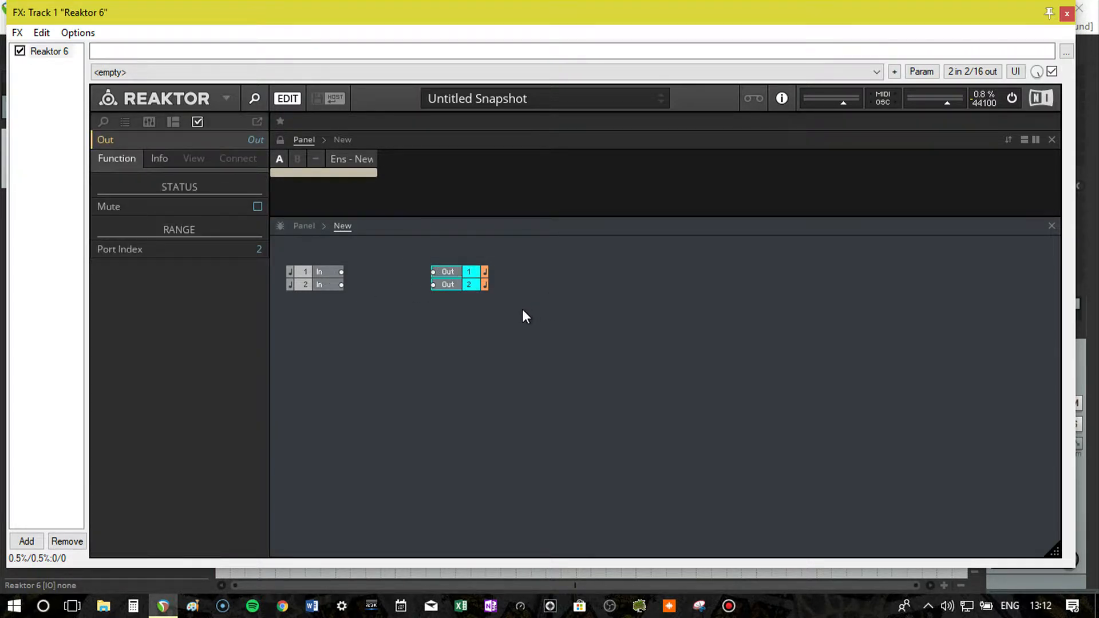
drag(470, 287, 983, 293)
drag(394, 323, 281, 277)
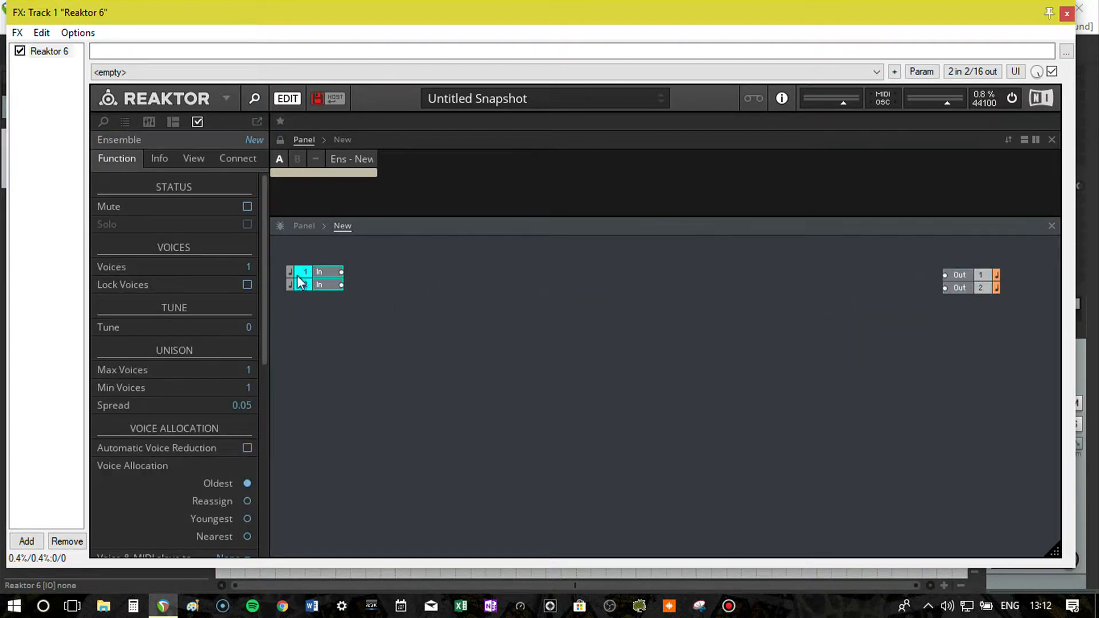
key(Delete)
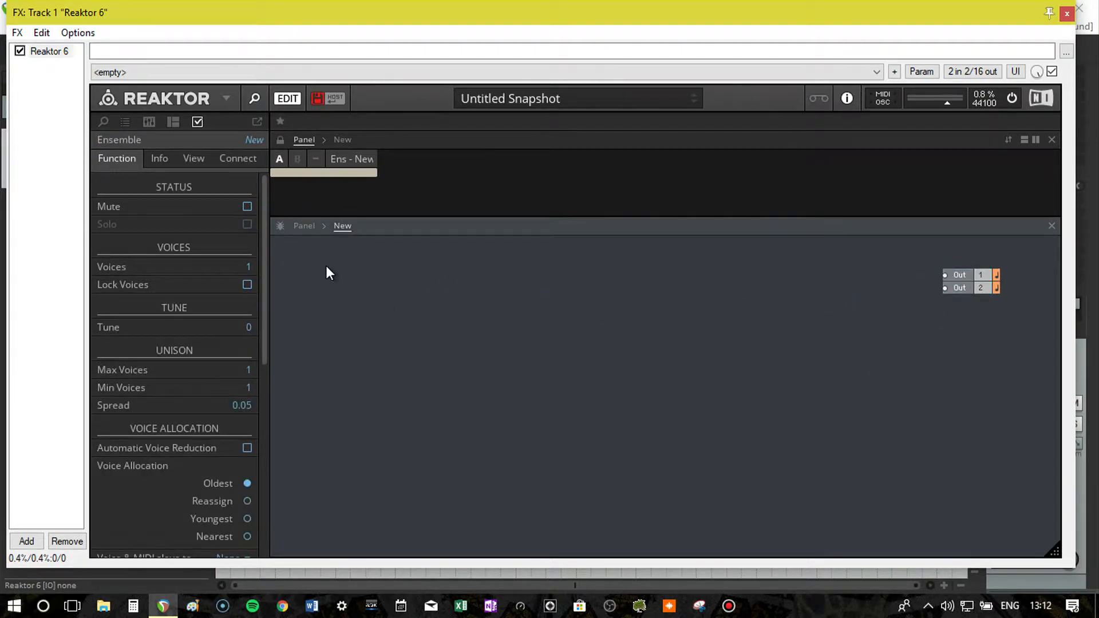
- Add a MIDI In Note Pitch module and place it at the upper left of the structure
right_click(376, 284)
mouse_move(410, 295)
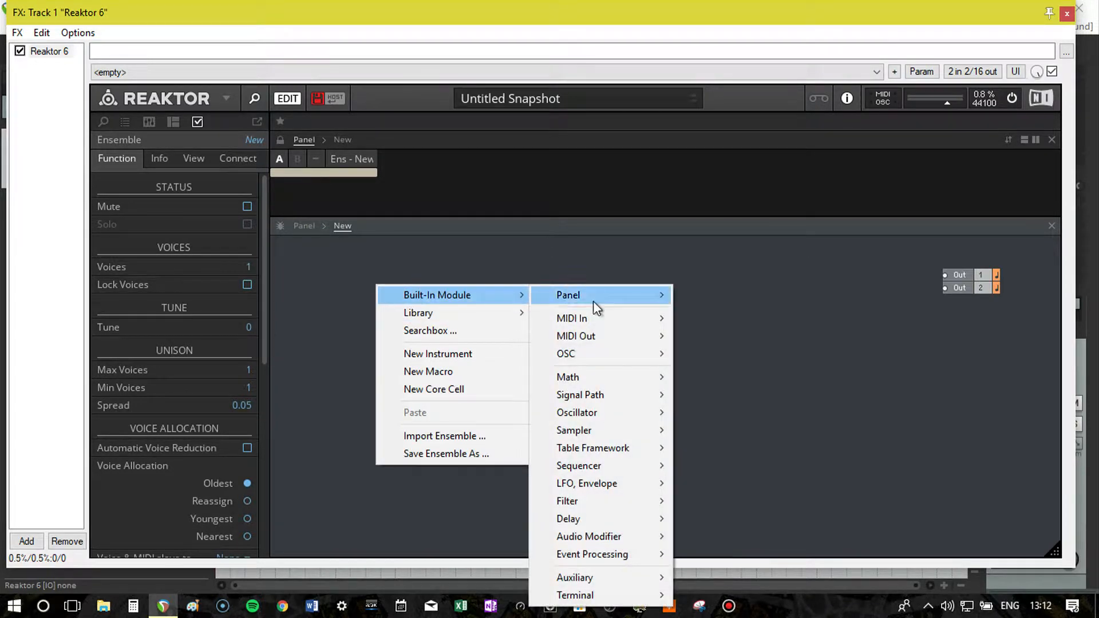
mouse_move(603, 322)
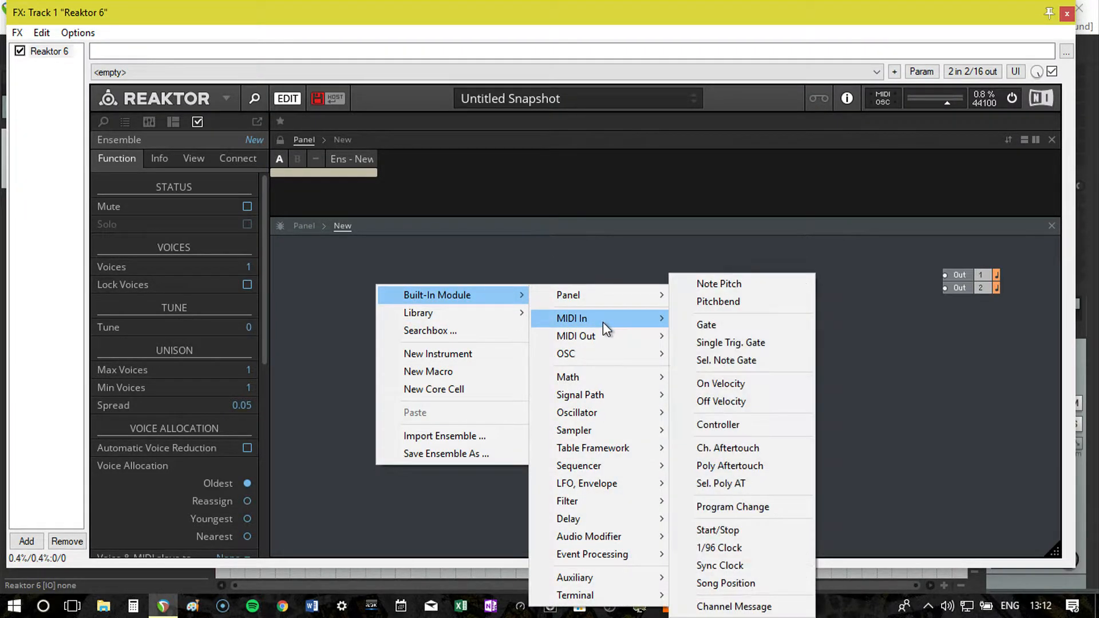
click(728, 285)
drag(426, 292, 333, 270)
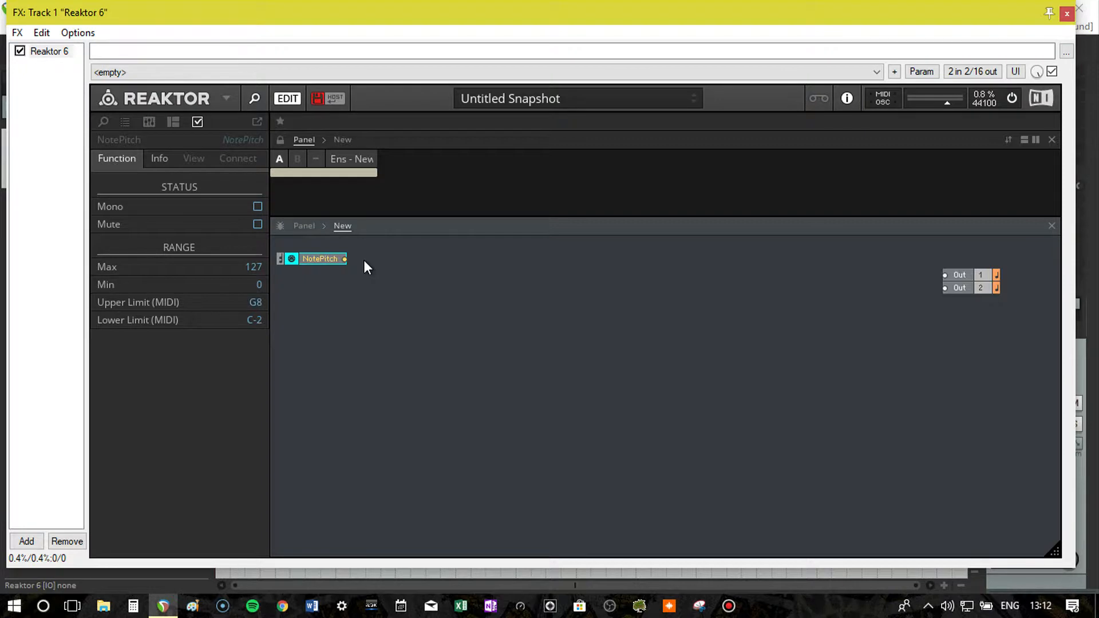
- Add a MIDI In Gate module and place it directly below the NotePitch module
right_click(321, 284)
mouse_move(352, 295)
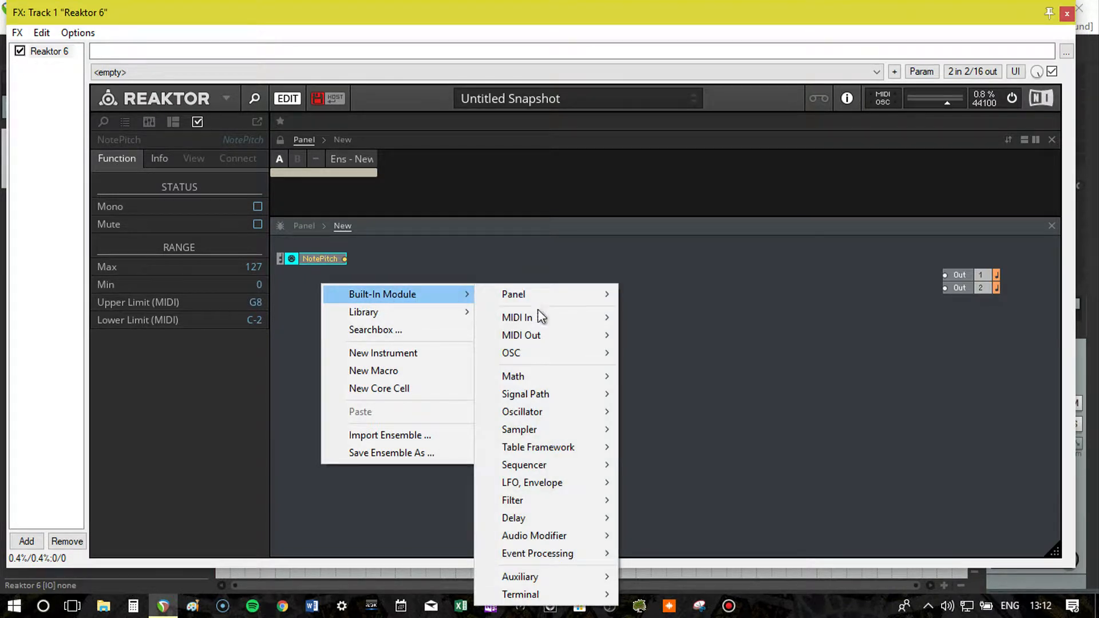
mouse_move(542, 312)
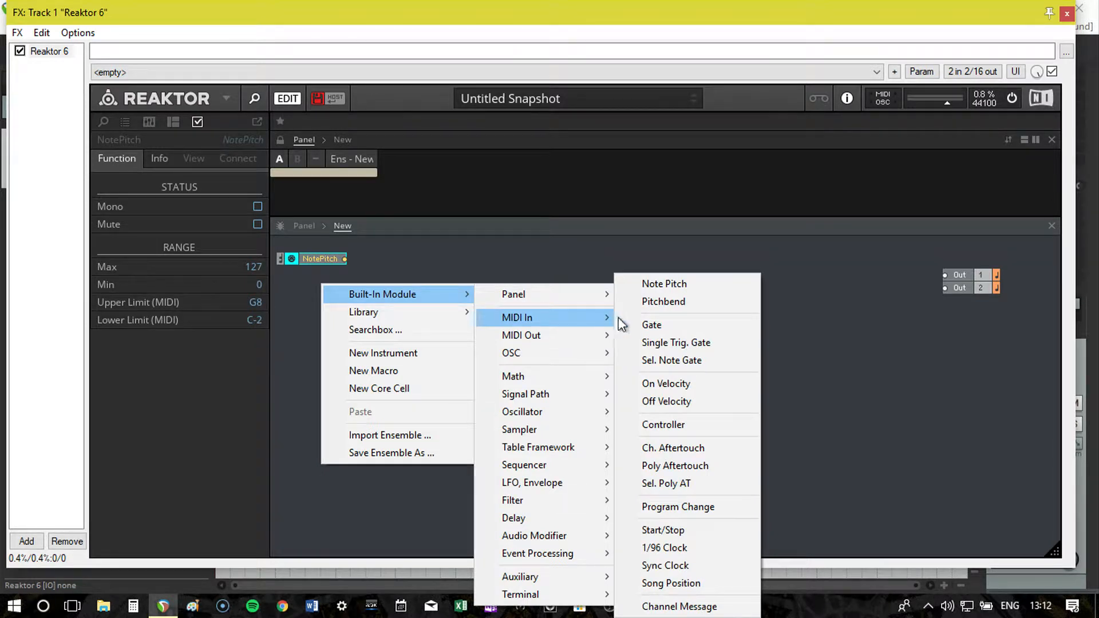
click(669, 324)
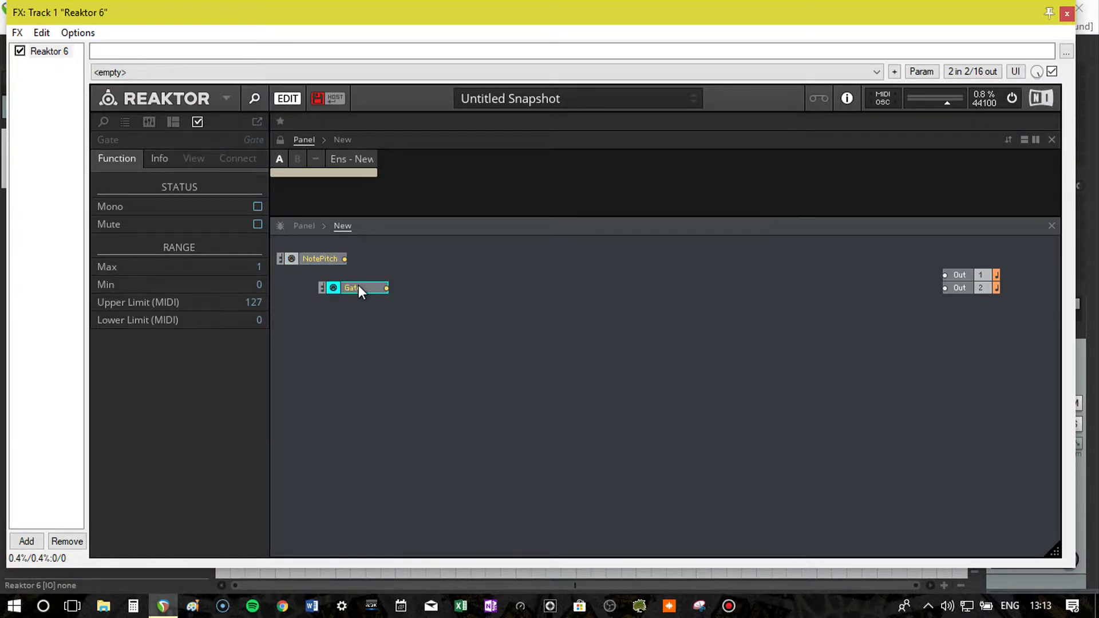
drag(358, 289, 318, 276)
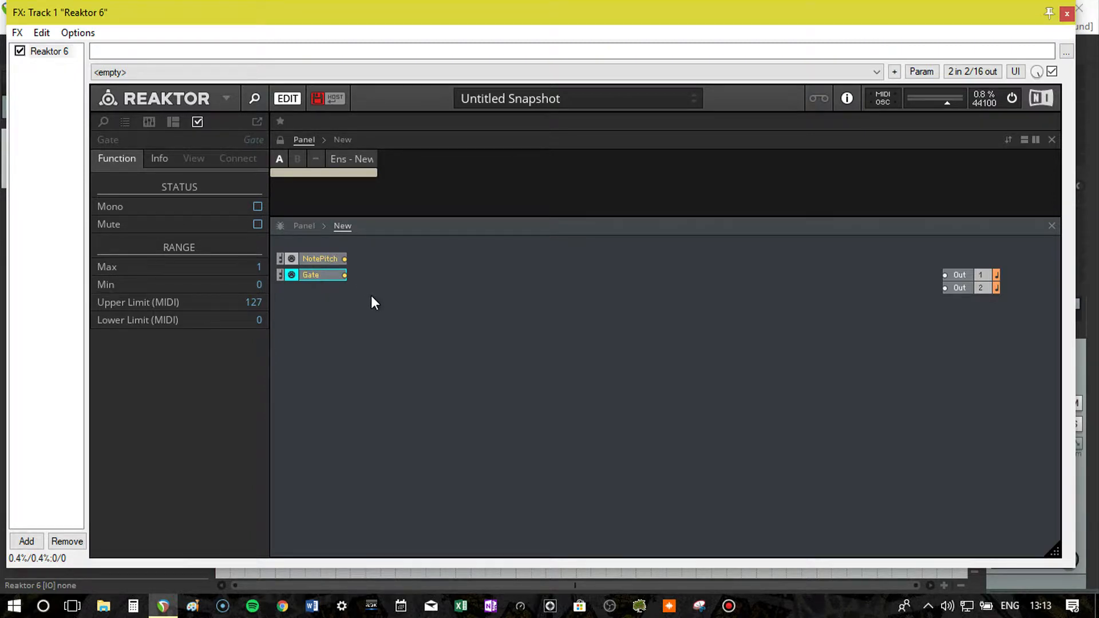
- Add a MIDI In On Velocity module, place it directly below the Gate module and deselect it
right_click(369, 317)
mouse_move(412, 327)
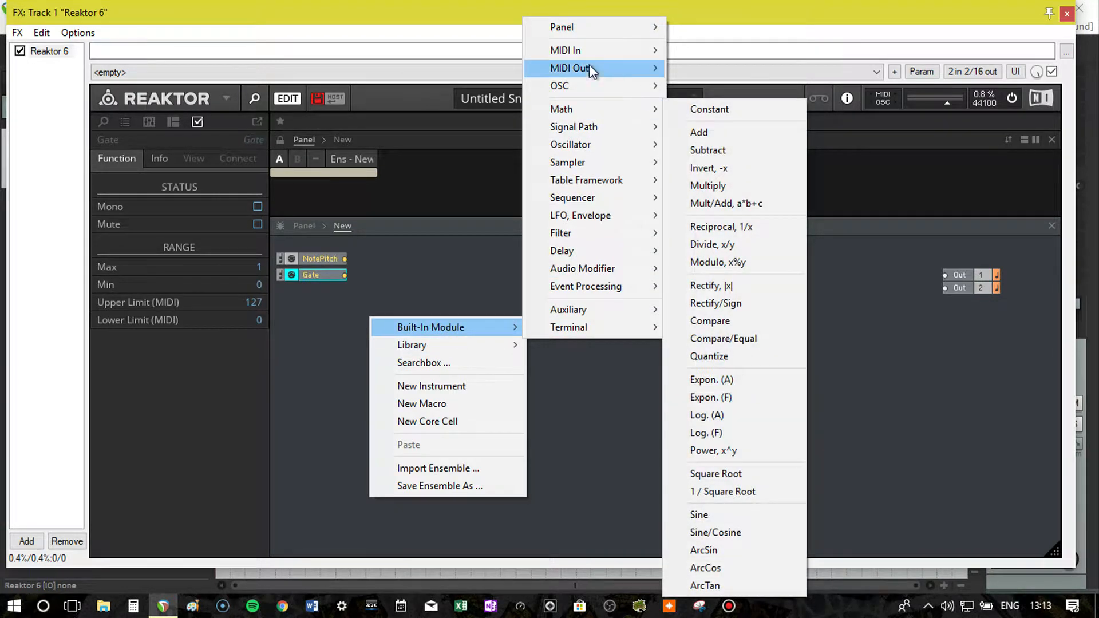
mouse_move(591, 51)
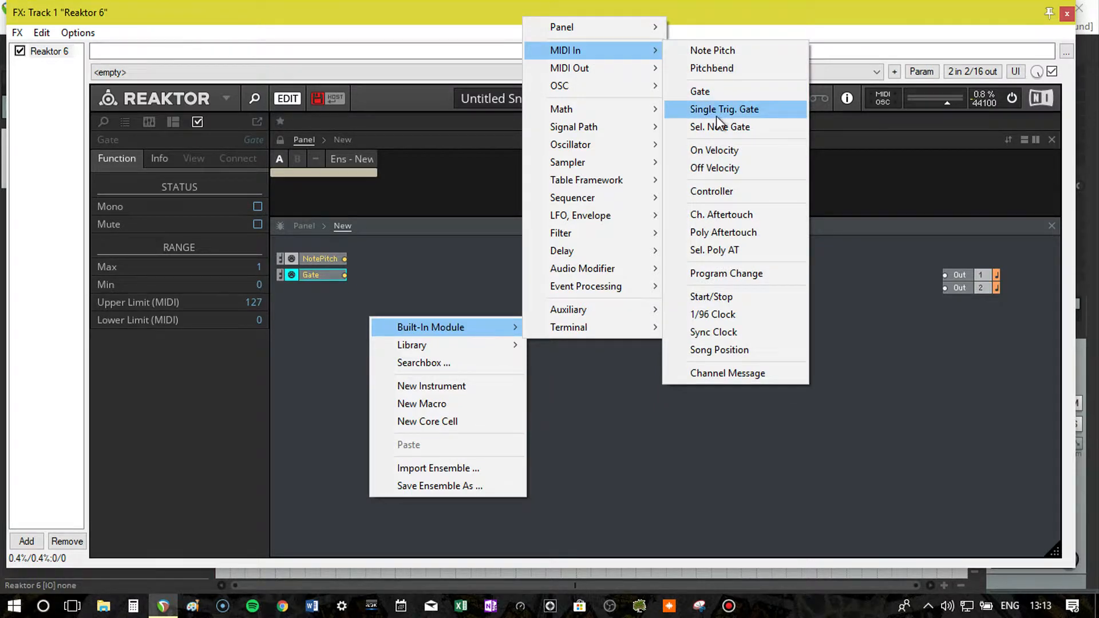
click(716, 150)
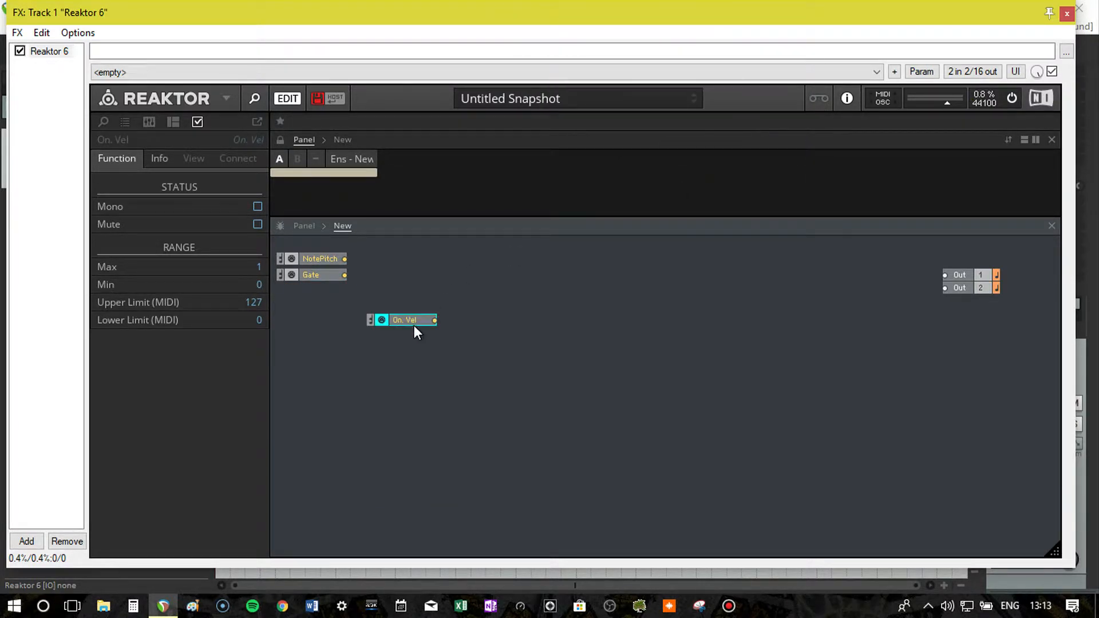
drag(414, 325, 320, 295)
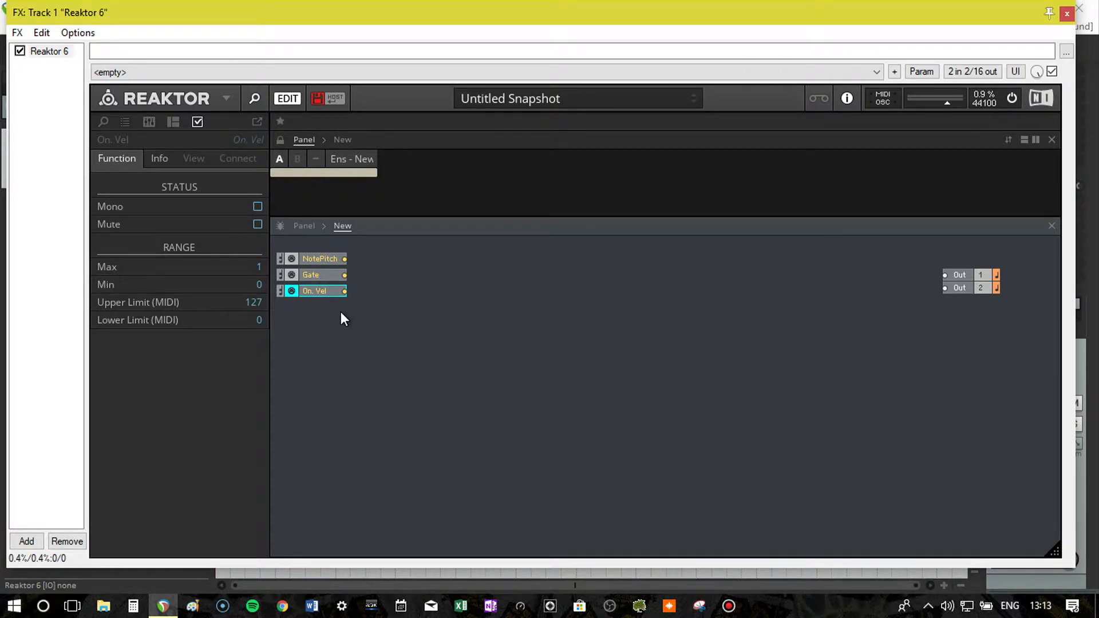
click(373, 326)
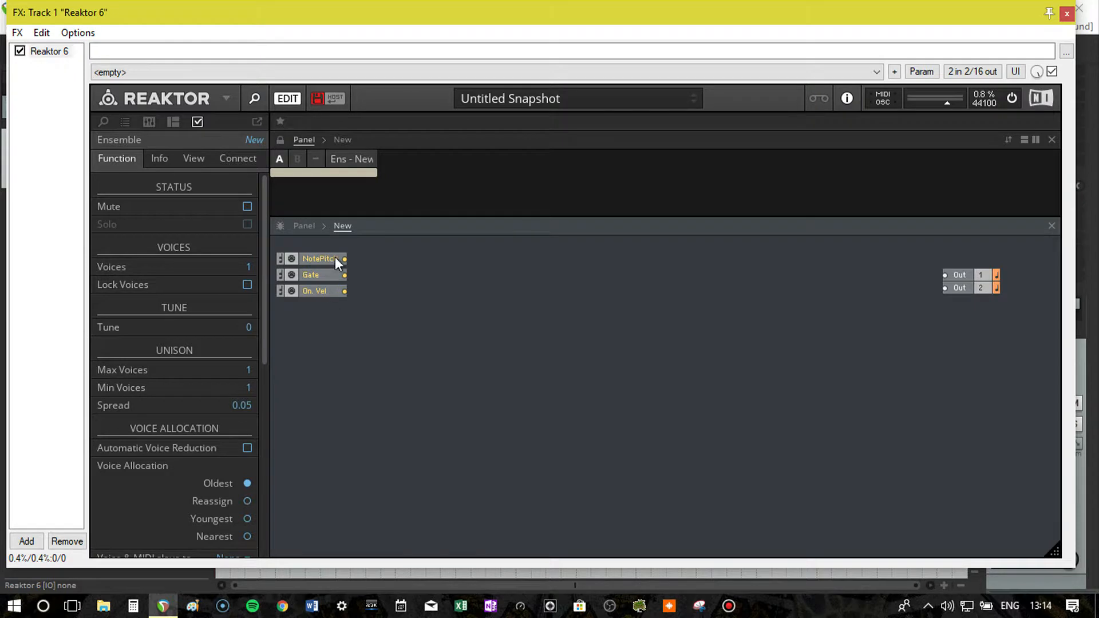
right_click(408, 306)
mouse_move(504, 313)
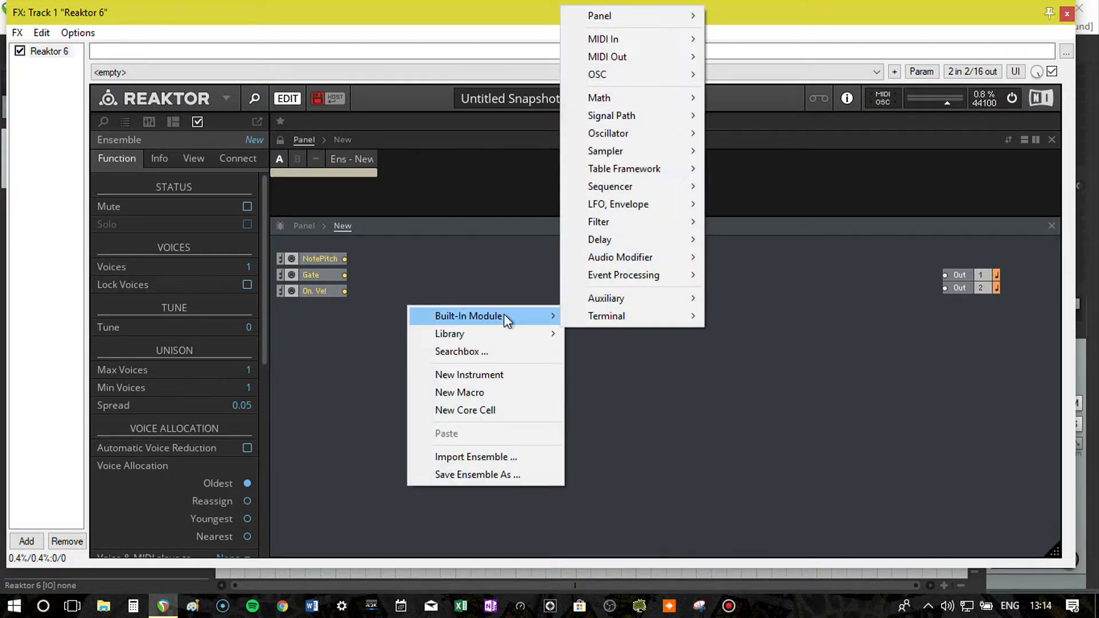
mouse_move(619, 37)
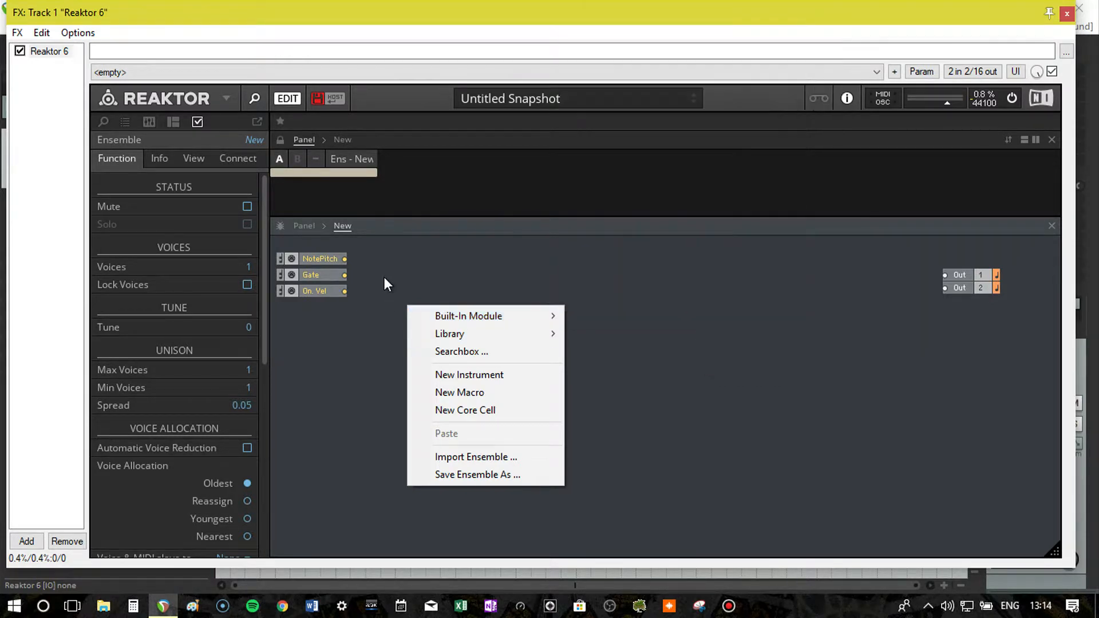
click(383, 277)
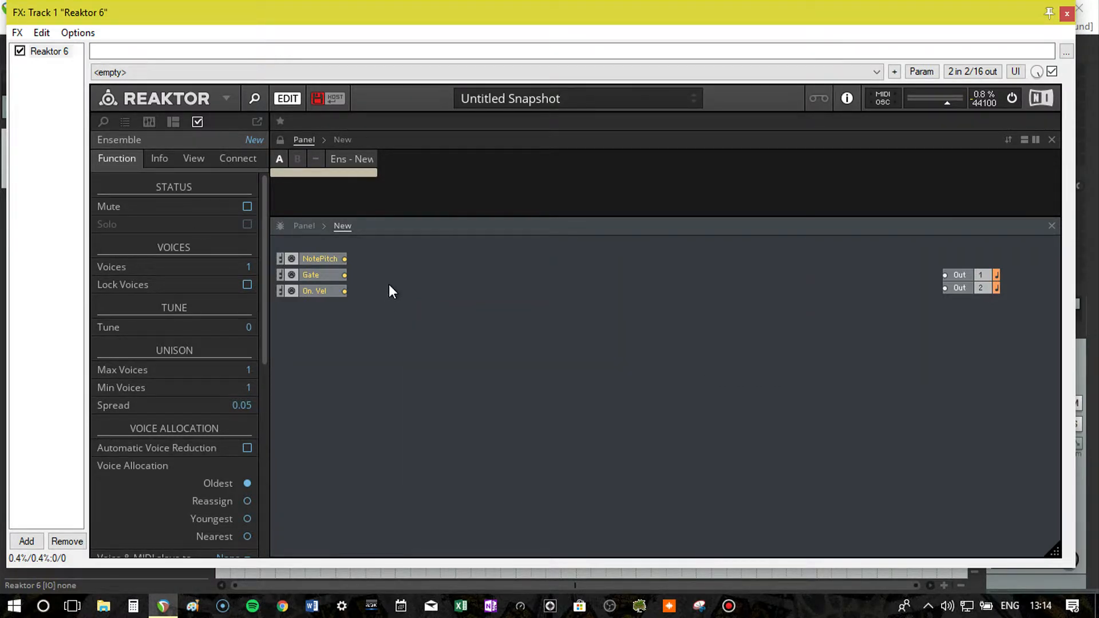
click(328, 259)
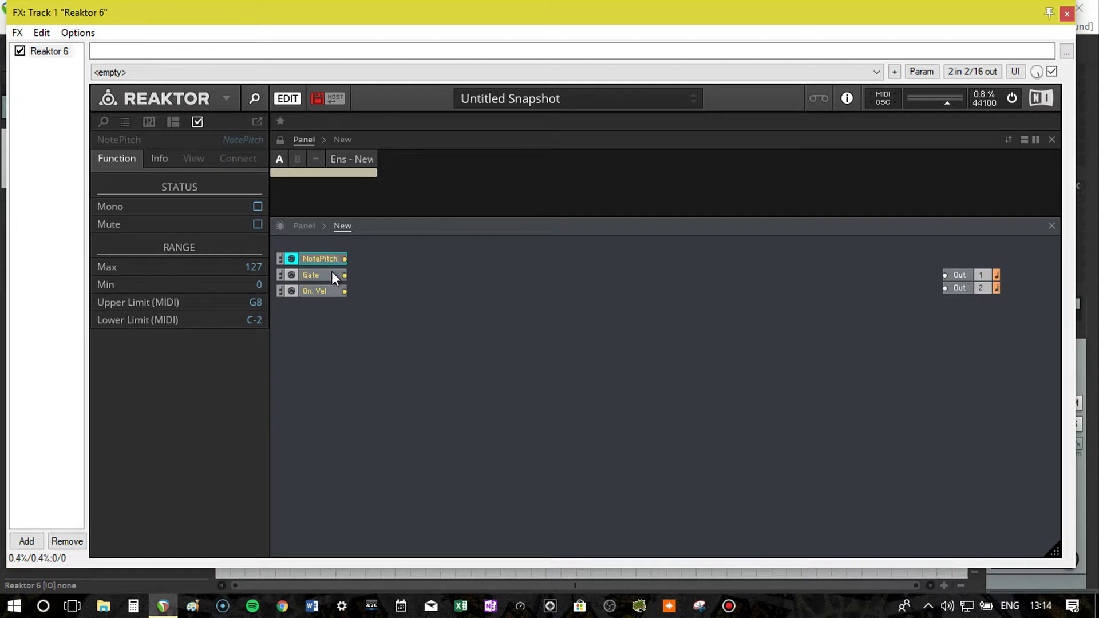
click(332, 273)
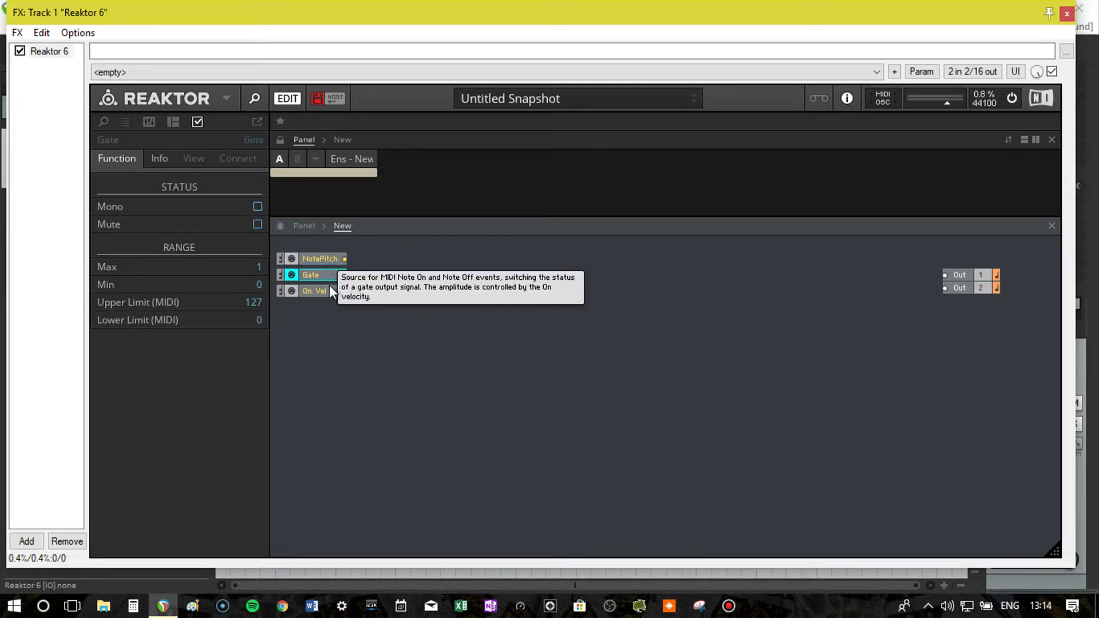
click(325, 292)
click(446, 327)
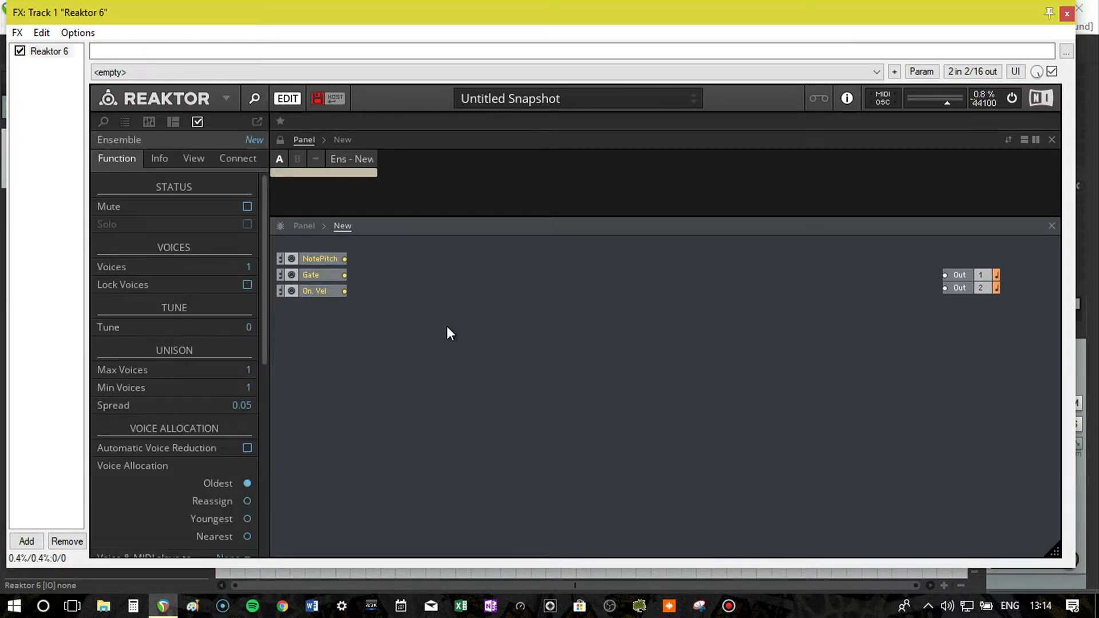
- Add a Sine oscillator module and place it between the MIDI modules and the audio outputs
right_click(487, 291)
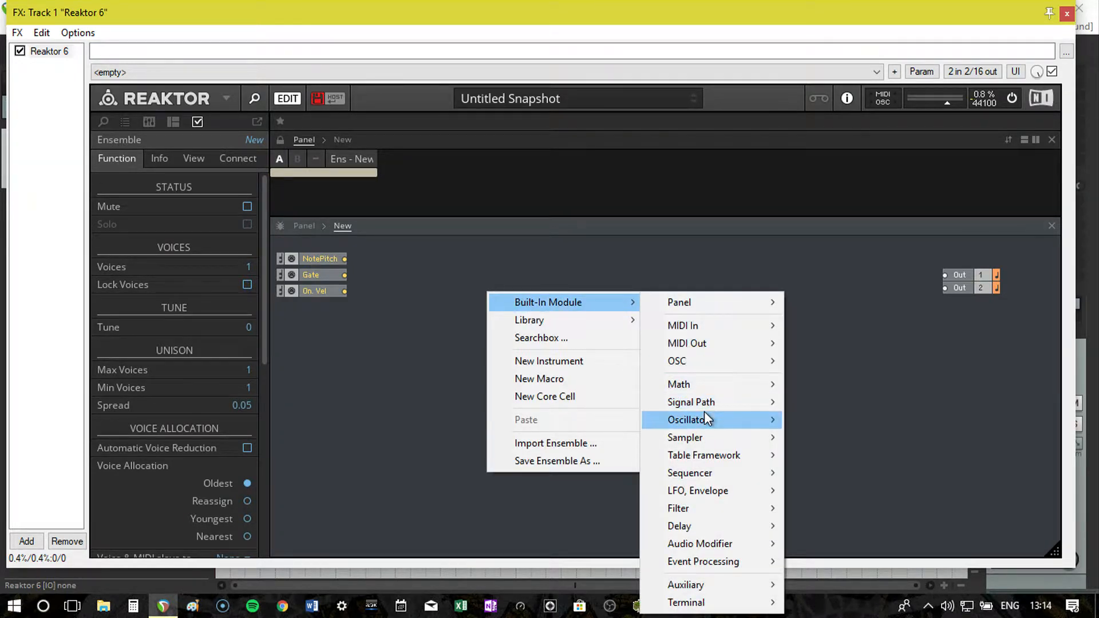
mouse_move(706, 414)
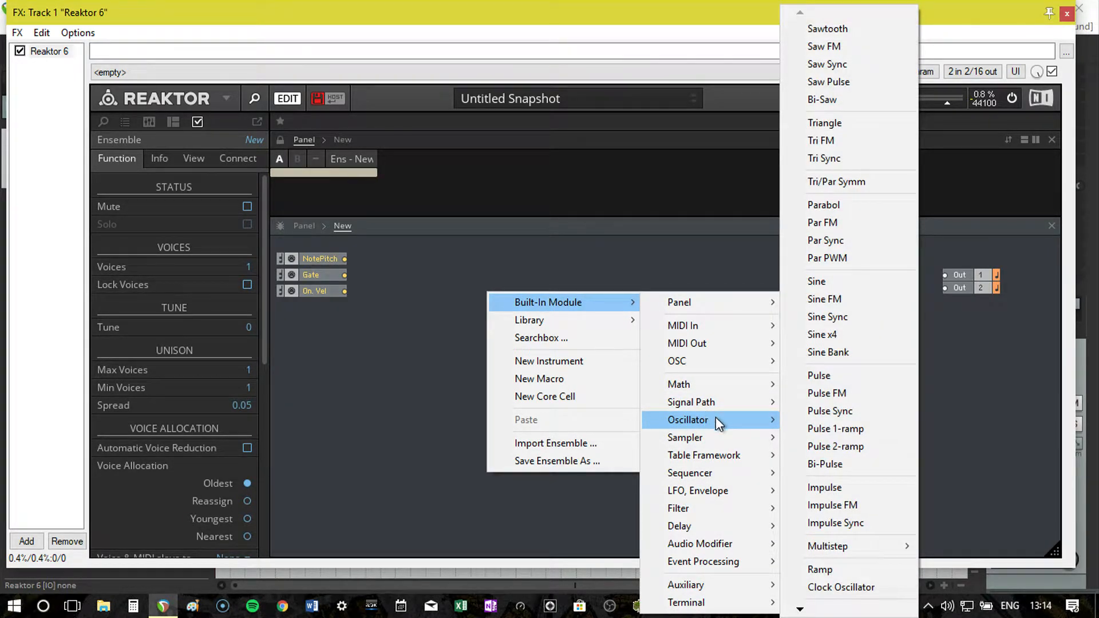
click(844, 281)
drag(504, 307, 536, 280)
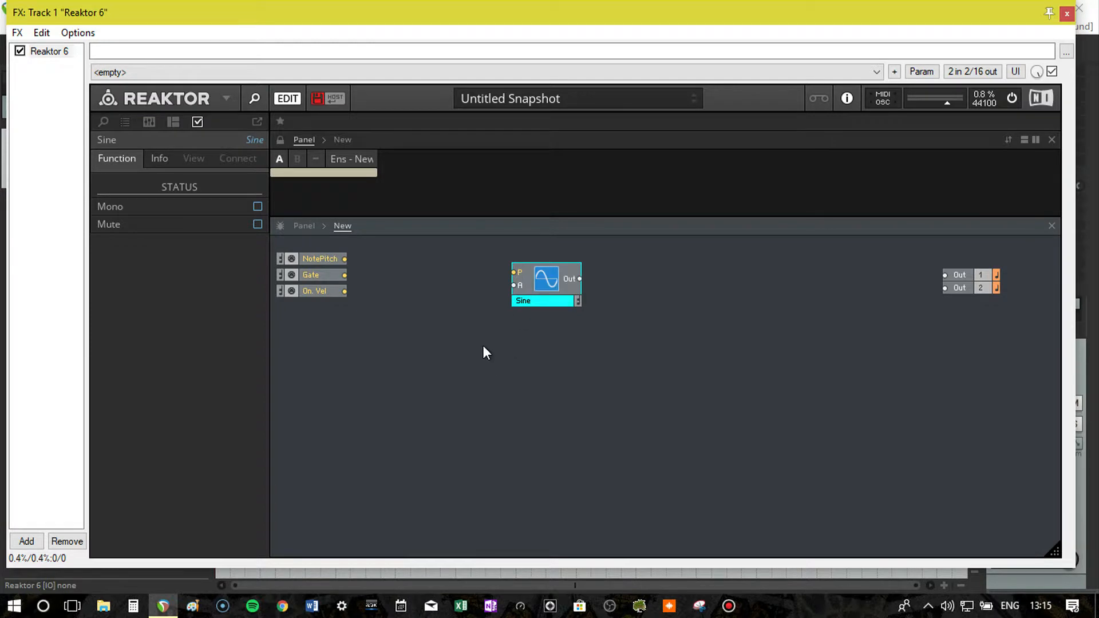
- Wire the Sine oscillator's output to both audio outputs, Out 1 and Out 2
mouse_move(517, 279)
drag(601, 278, 946, 276)
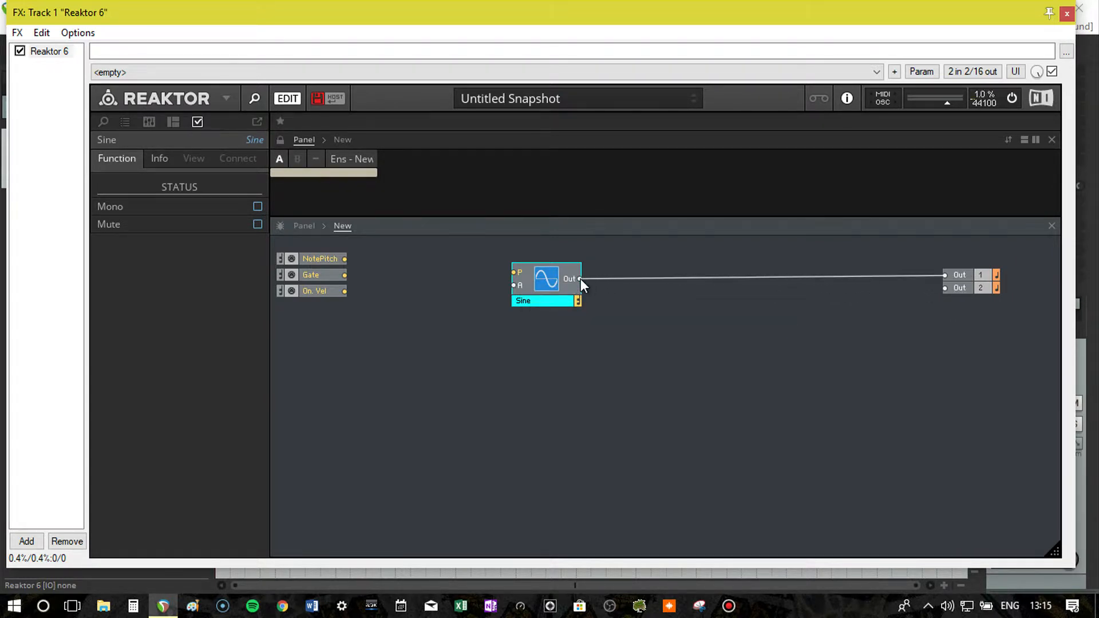
drag(581, 279, 956, 291)
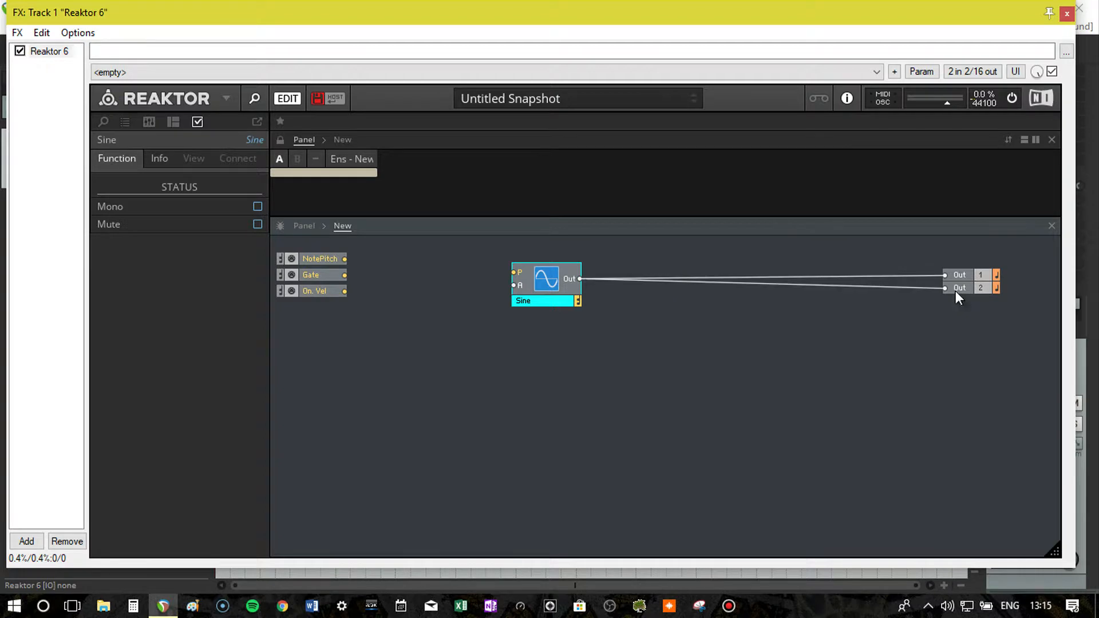
- Create a constant on the Sine oscillator's P input and a panel control on its A input
right_click(513, 273)
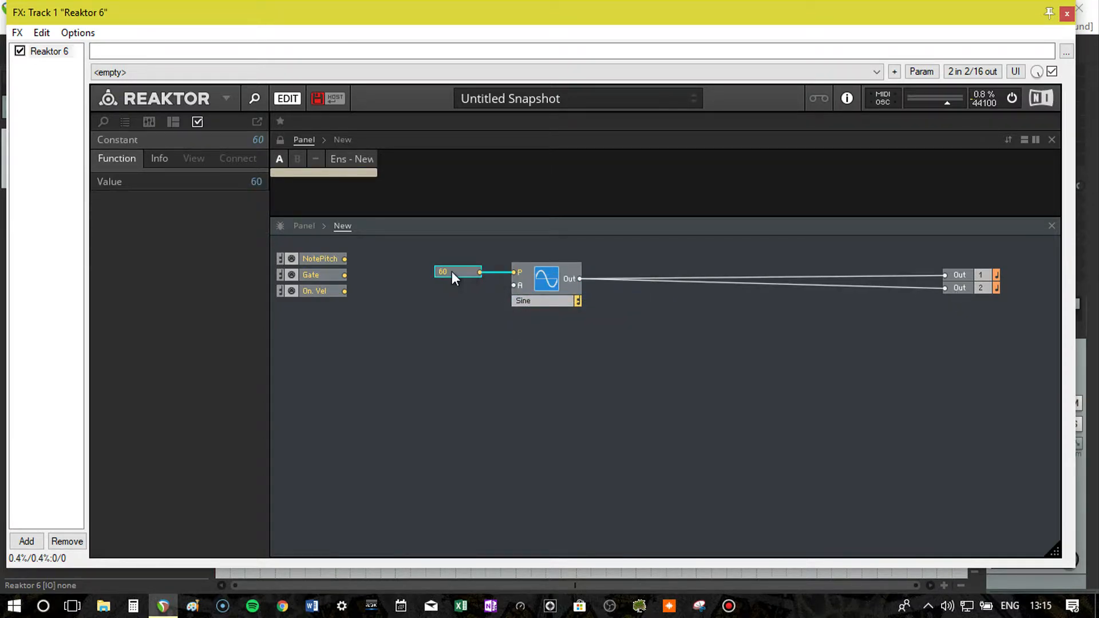
right_click(520, 288)
click(531, 295)
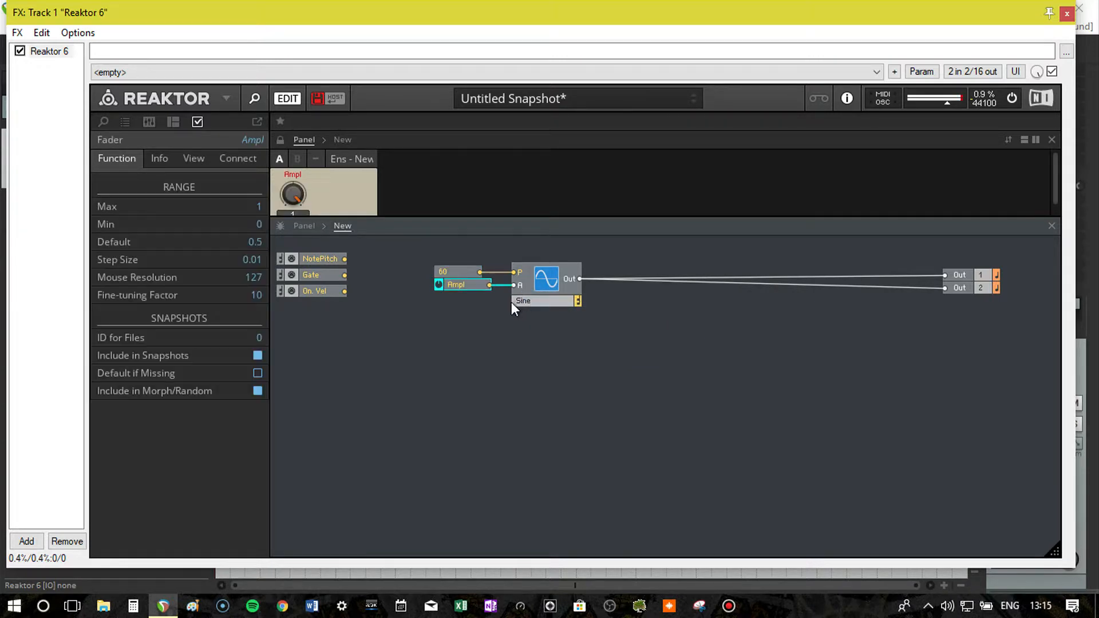
- Turn the Ampl control down to 0, and delete it together with the constant on the Sine oscillator's P input
drag(298, 194, 308, 245)
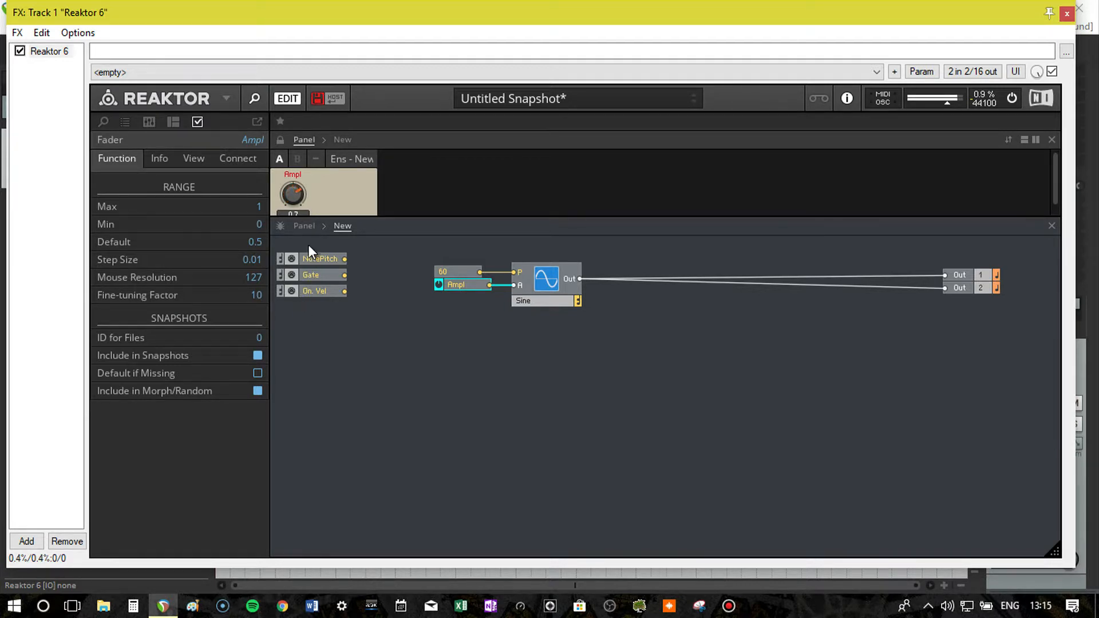
drag(315, 194, 307, 342)
click(477, 282)
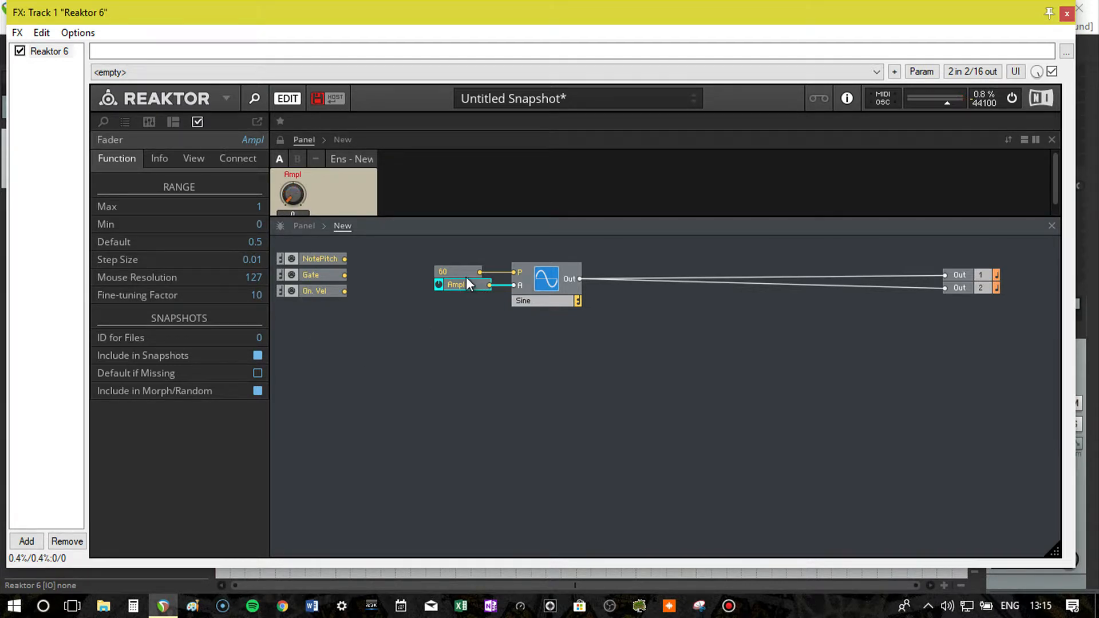
click(463, 273)
right_click(464, 273)
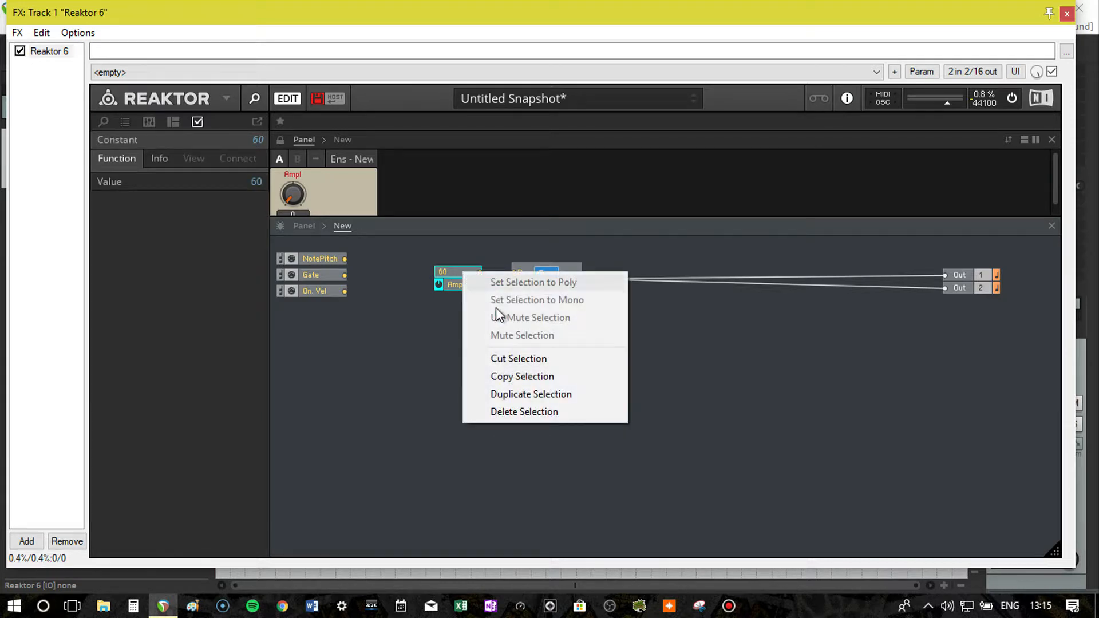
click(530, 411)
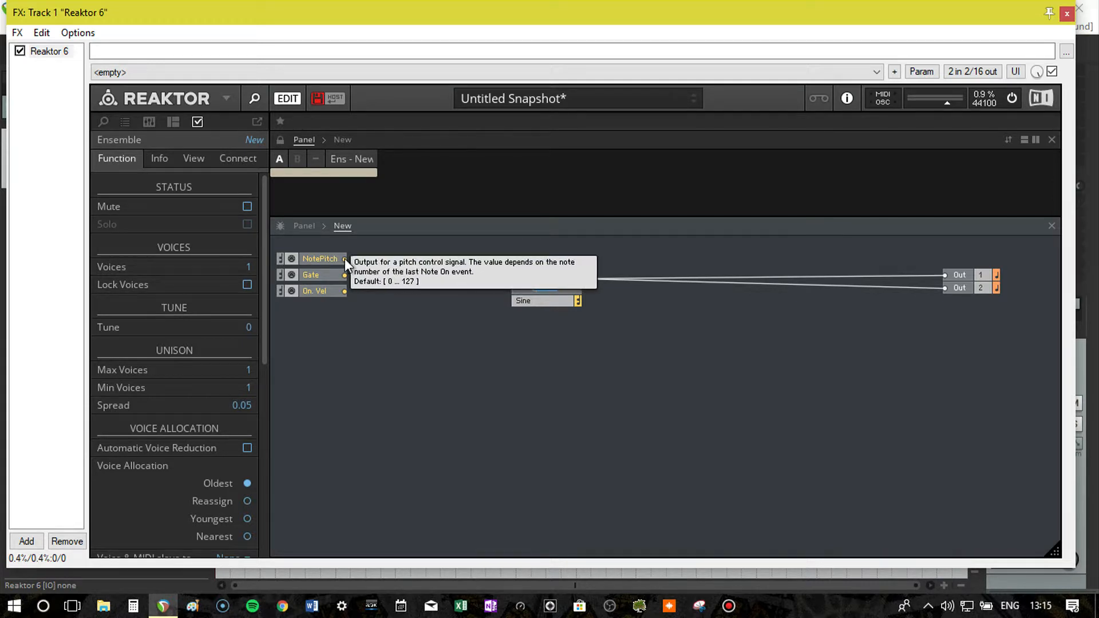
- Wire NotePitch to the Sine oscillator's P input and Gate to its A input, moving the oscillator slightly closer to the audio outputs
drag(345, 259, 518, 271)
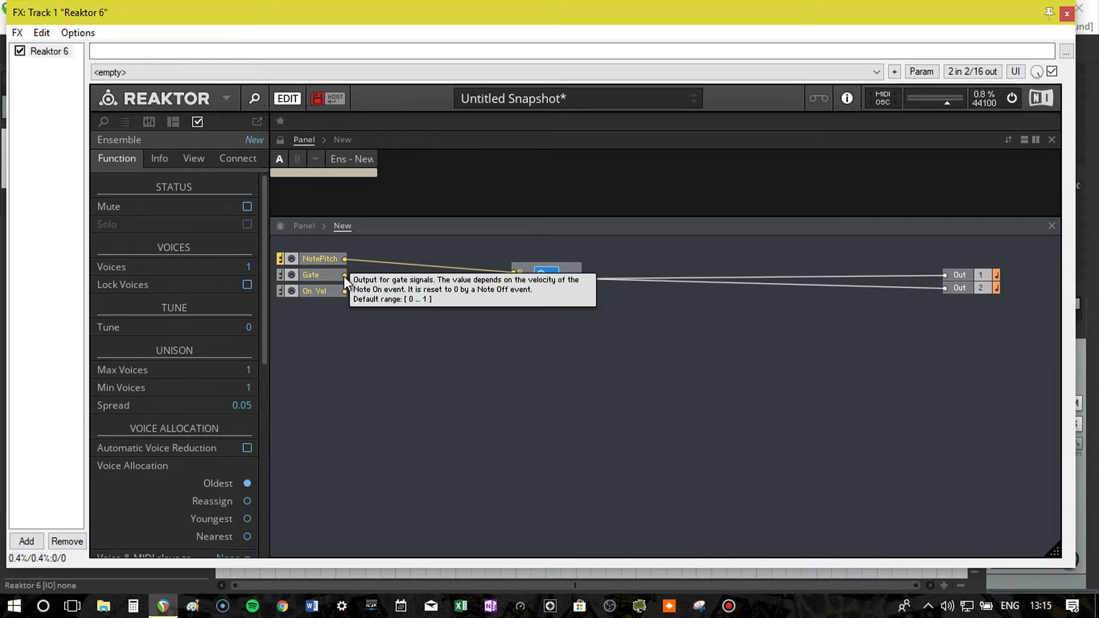
drag(344, 276, 513, 287)
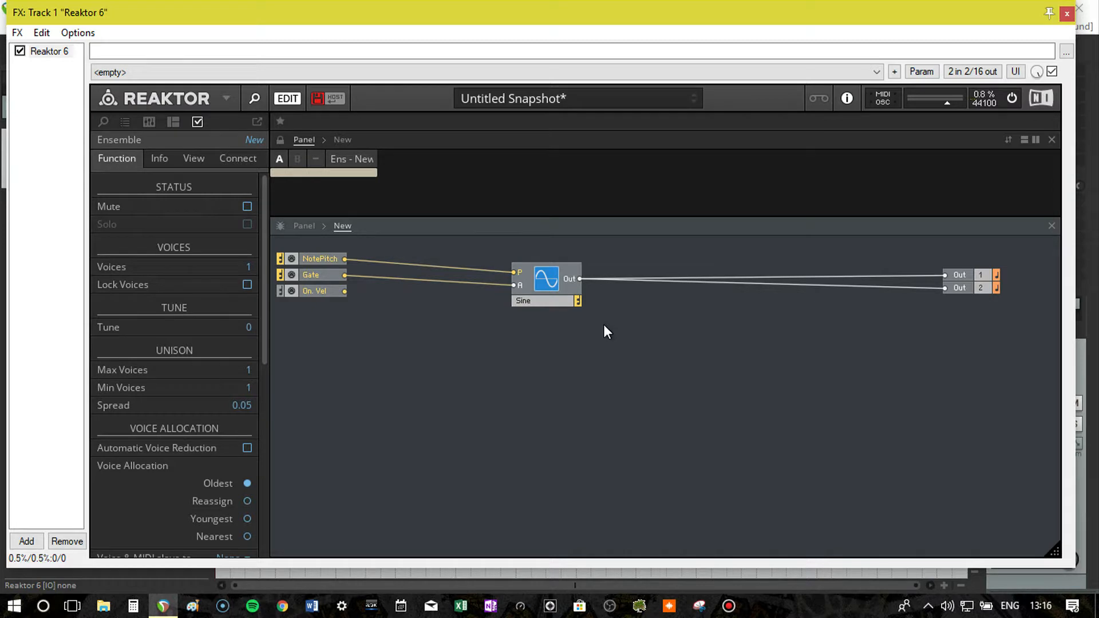
drag(558, 286, 599, 278)
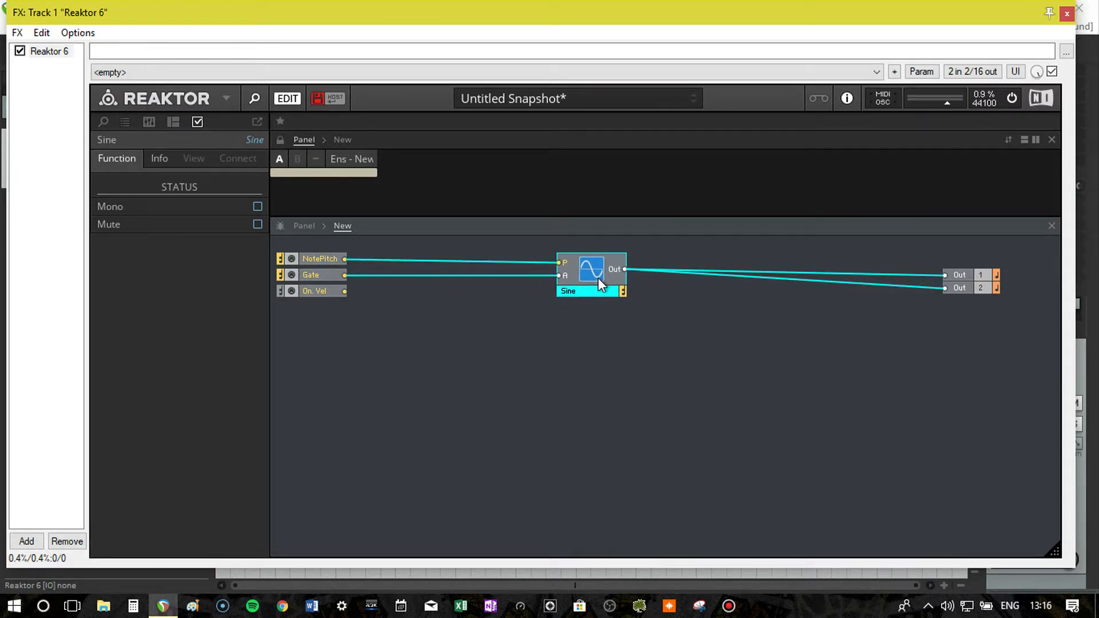
click(583, 321)
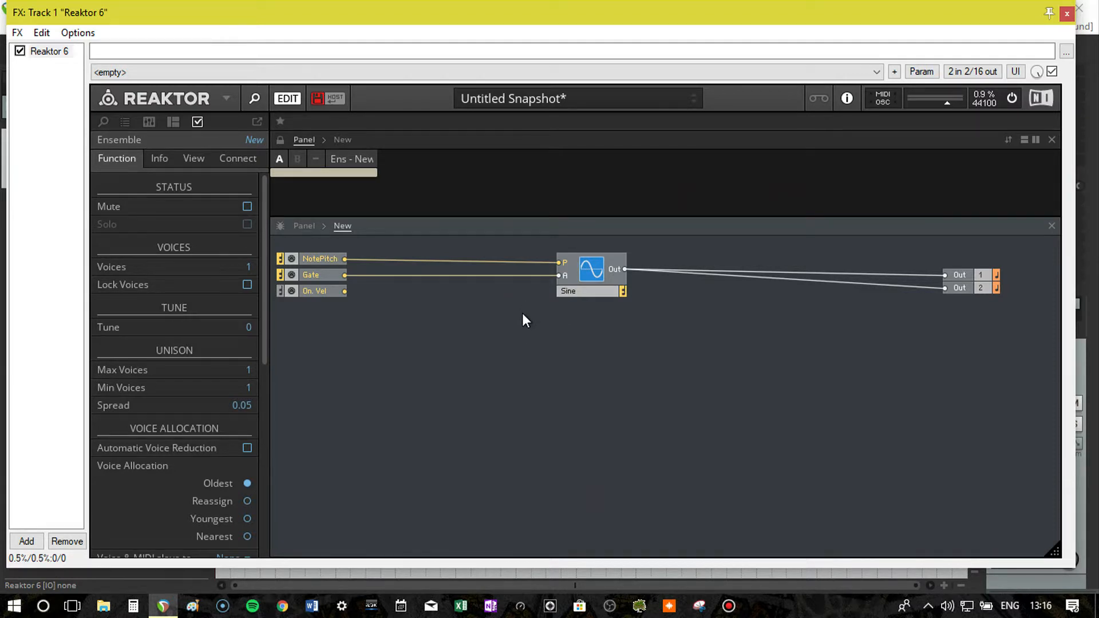
- Add a built-in ADSR envelope module and place it below the wires between the MIDI modules and the Sine oscillator
right_click(517, 345)
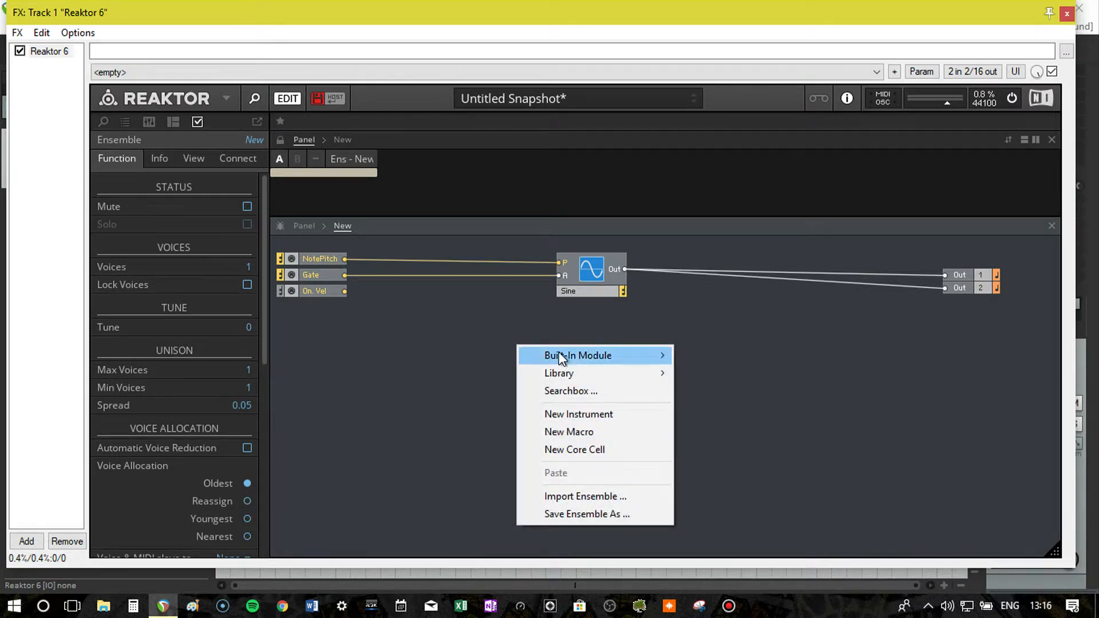
mouse_move(560, 359)
mouse_move(733, 246)
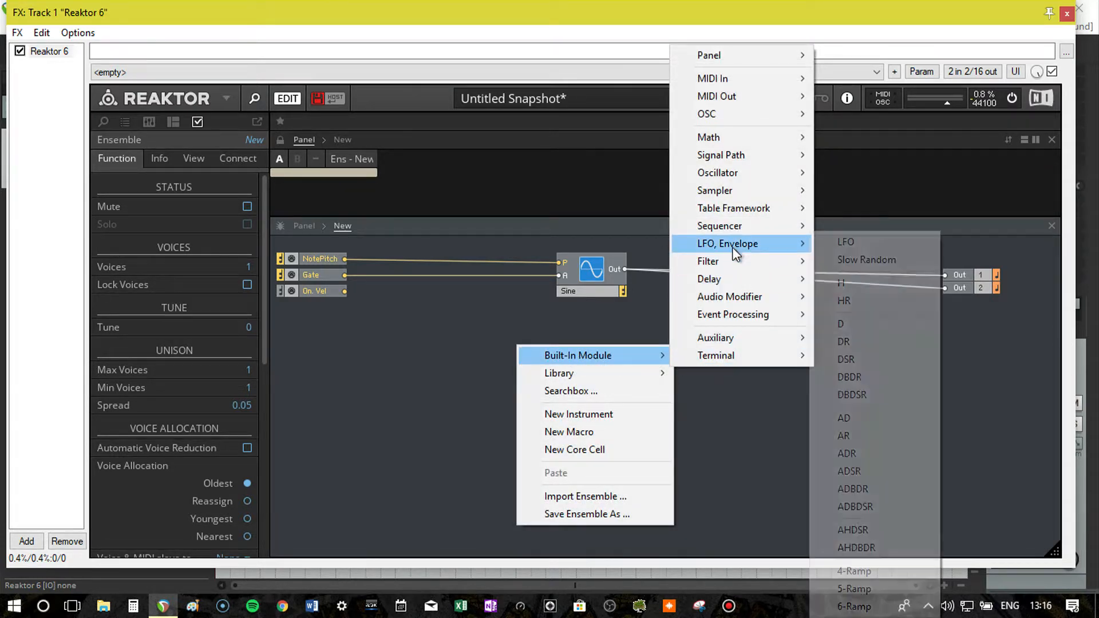
click(864, 472)
drag(562, 386, 491, 388)
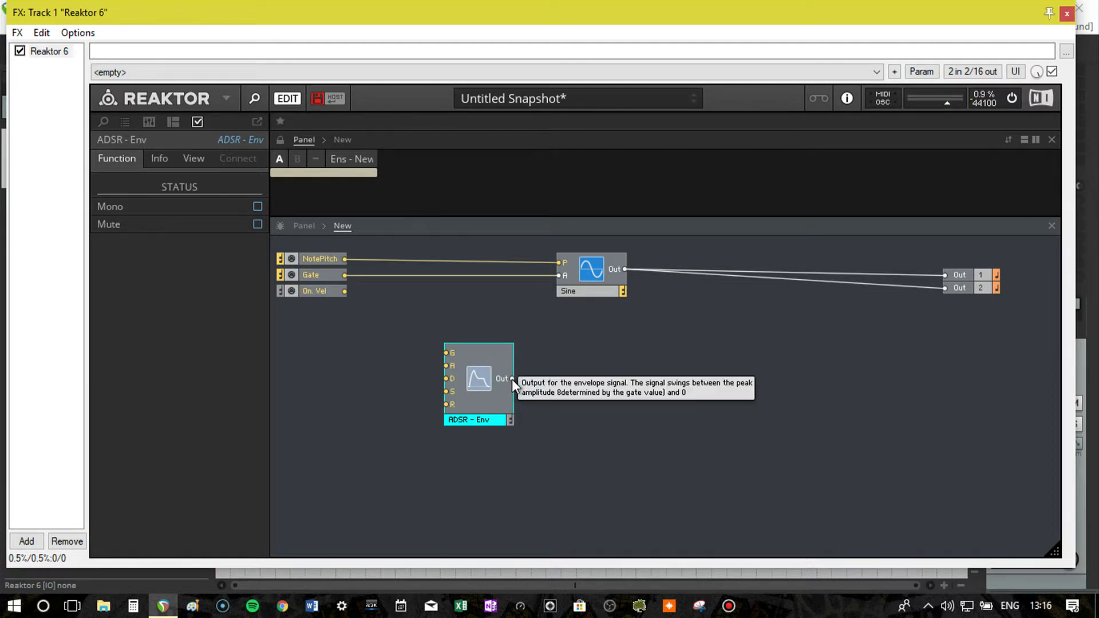
- Wire the ADSR envelope's output to the Sine oscillator's A input and the Gate module to the envelope's G input
drag(512, 379, 558, 276)
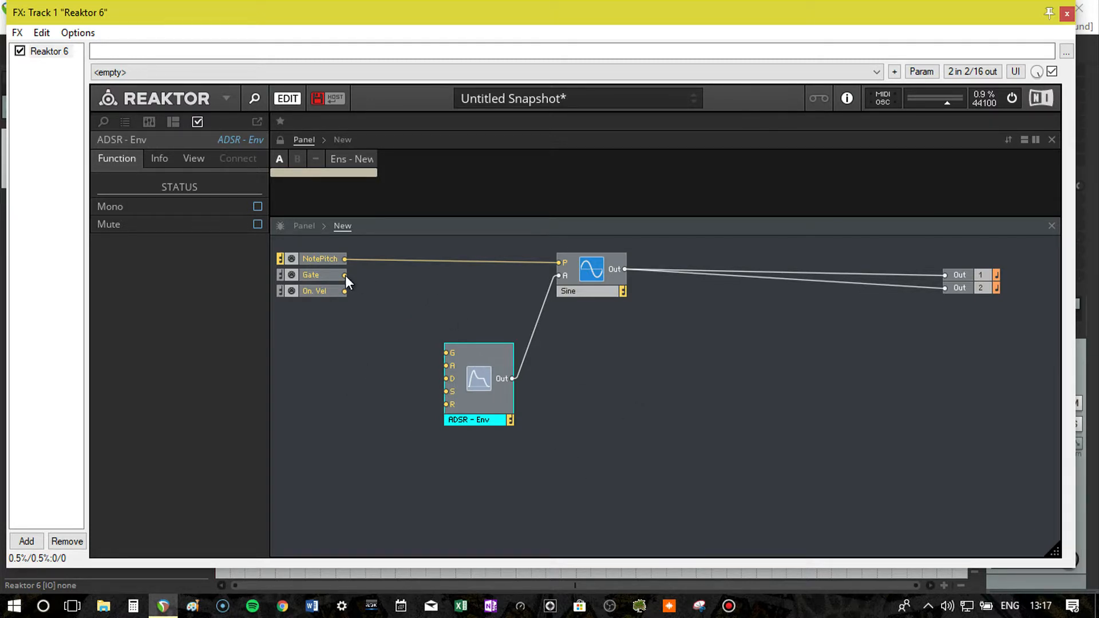
drag(345, 276, 456, 353)
- Create panel controls on the ADSR envelope's A, D, S and R inputs
right_click(451, 367)
click(473, 379)
right_click(451, 379)
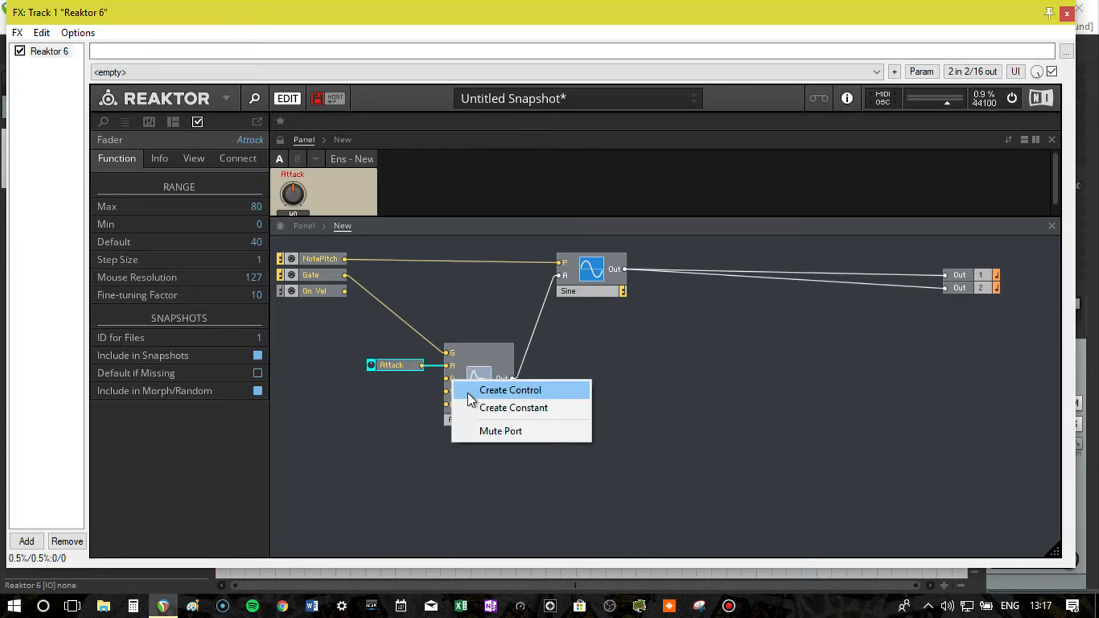
click(469, 392)
right_click(447, 391)
click(471, 402)
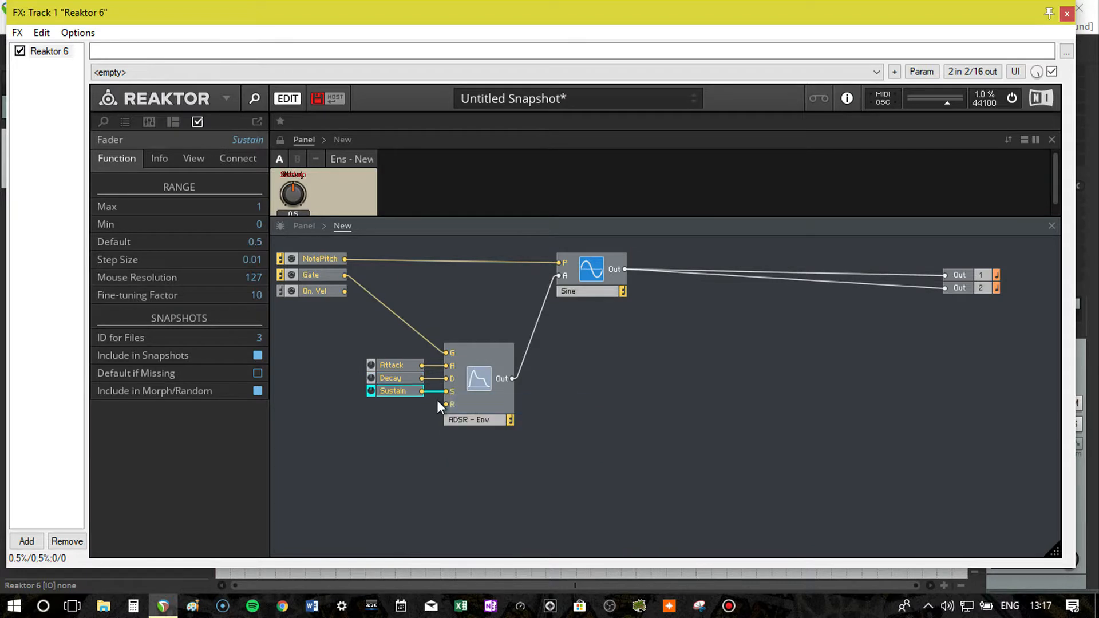
right_click(448, 404)
click(470, 416)
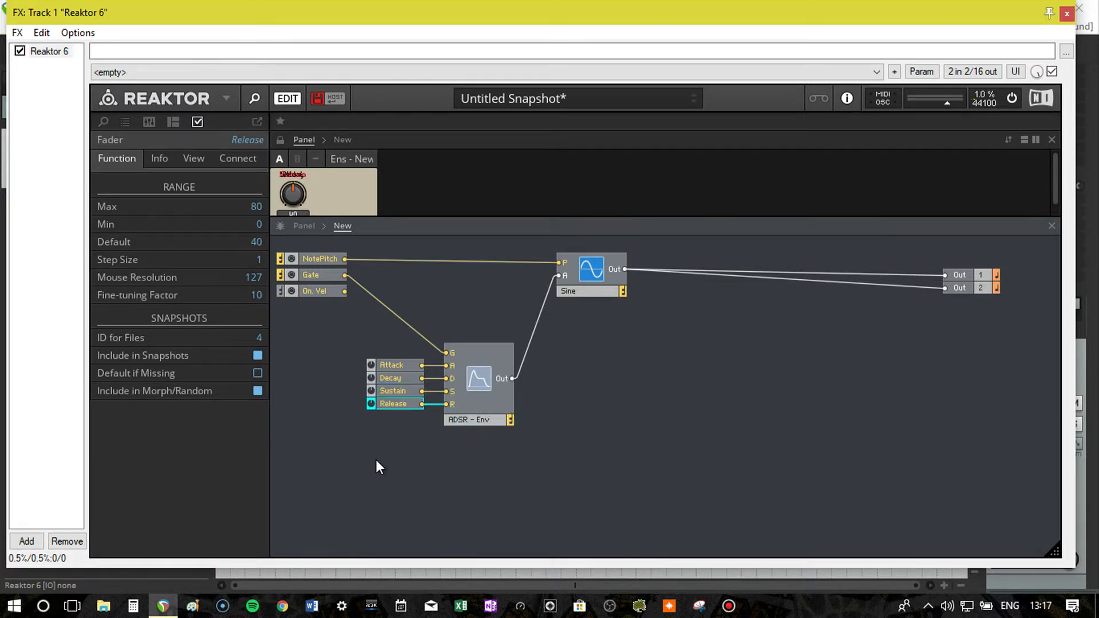
click(376, 459)
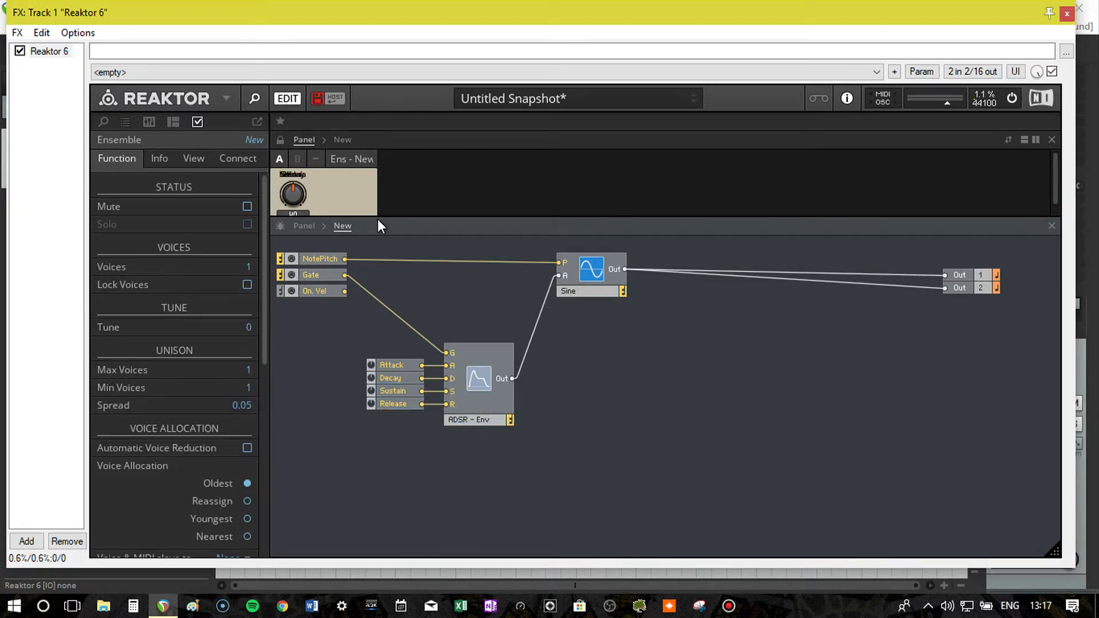
- Enlarge and unlock the panel view, arrange the overlapping knobs in a row as Attack, Decay, Sustain, Release, and lock it again
drag(377, 219, 377, 260)
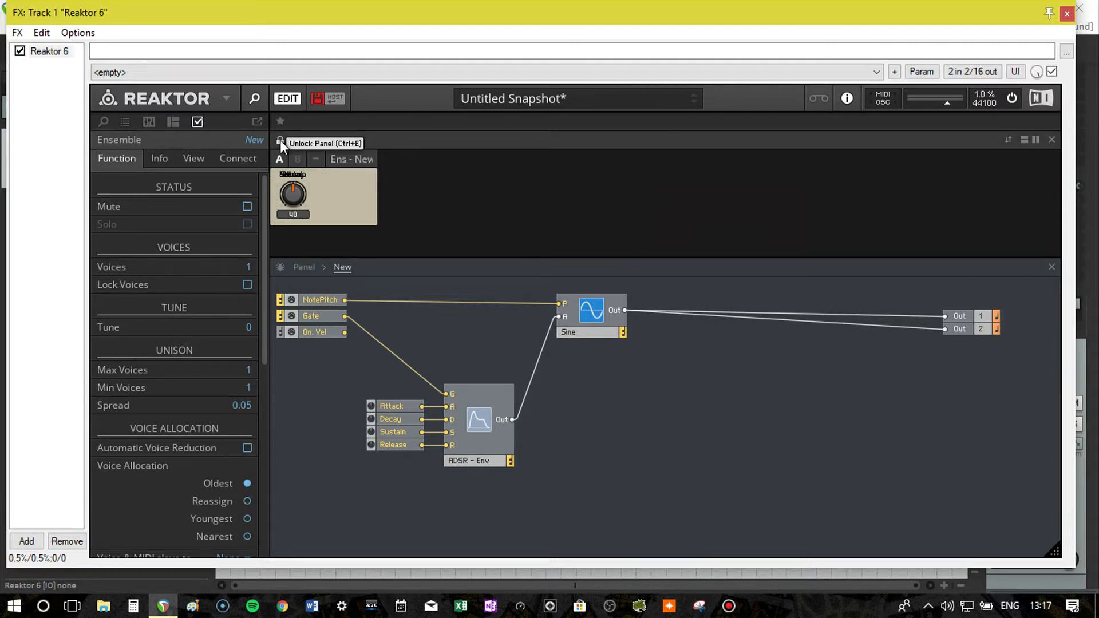
click(280, 140)
drag(283, 179, 475, 195)
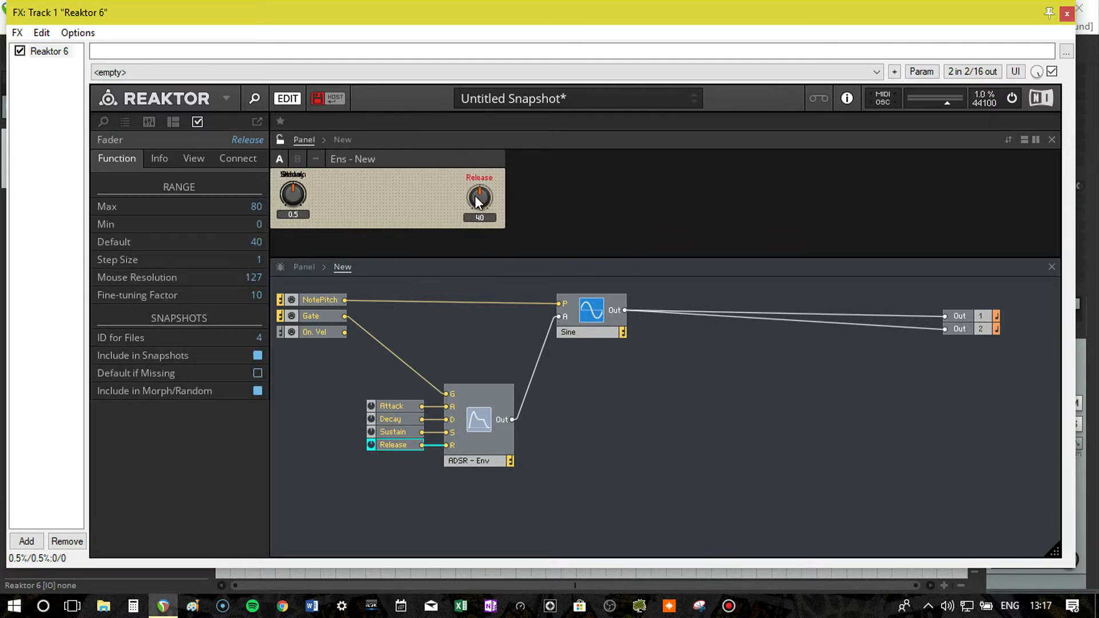
drag(292, 194, 433, 195)
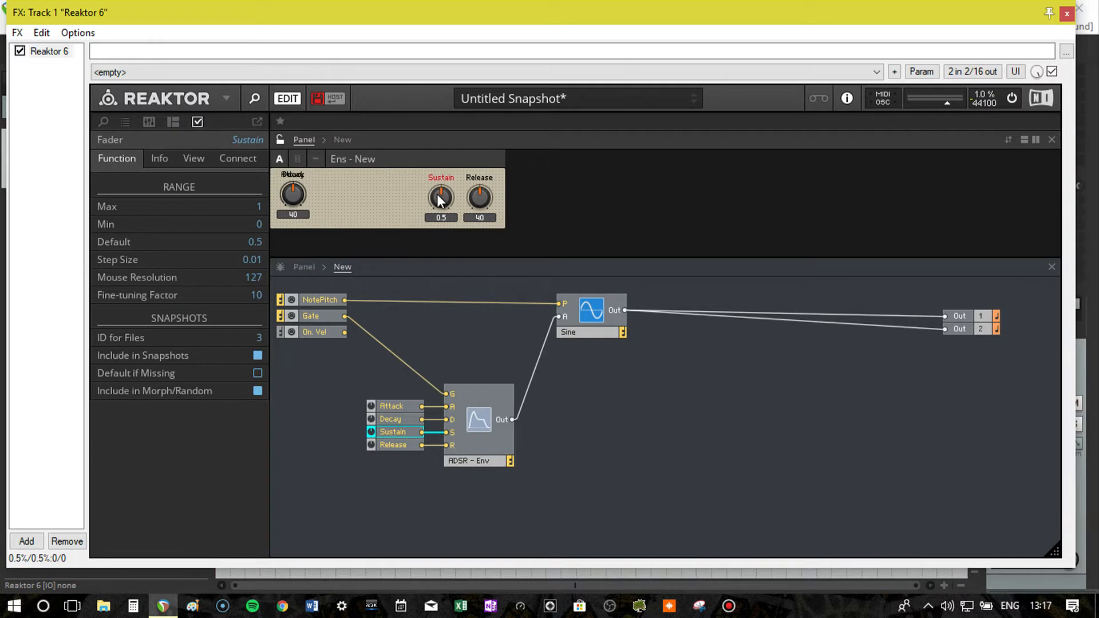
drag(298, 193, 413, 197)
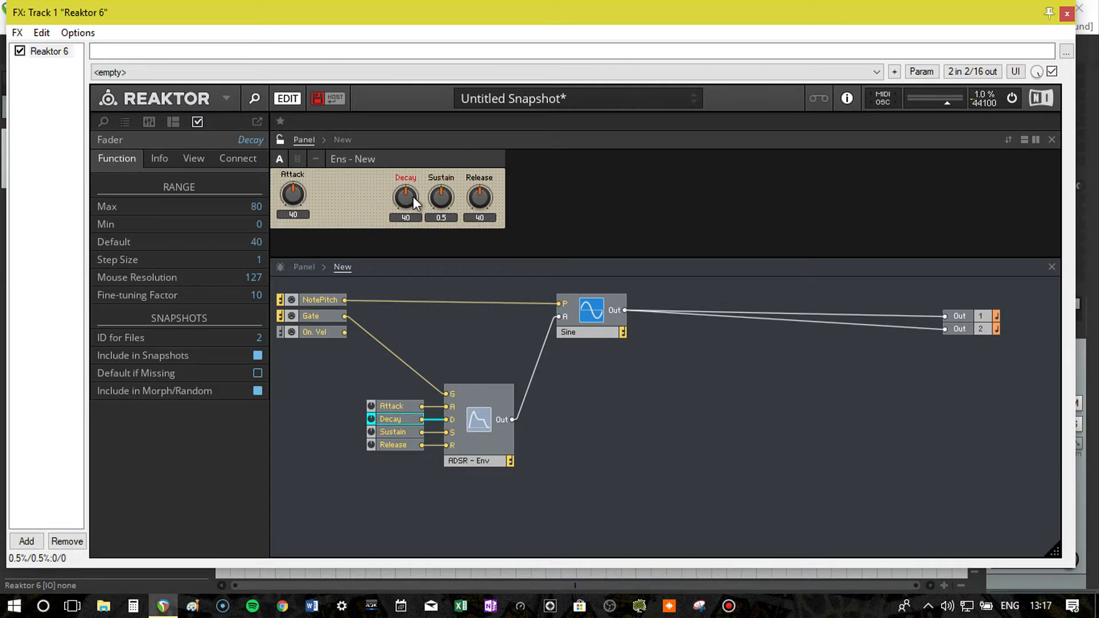
drag(298, 197, 369, 195)
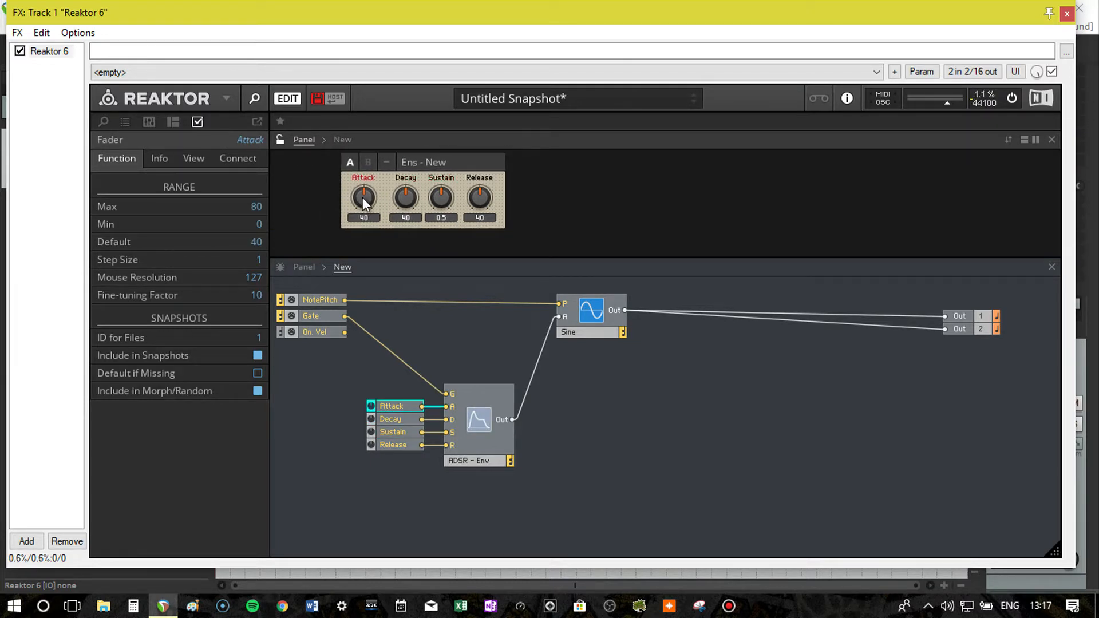
drag(449, 162, 371, 158)
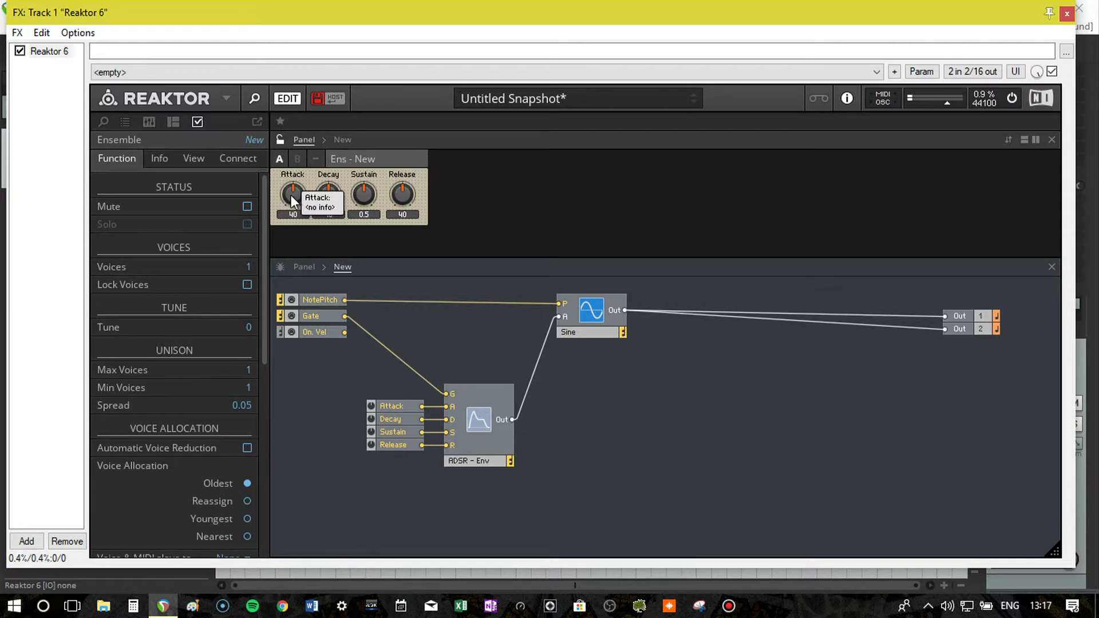
click(280, 140)
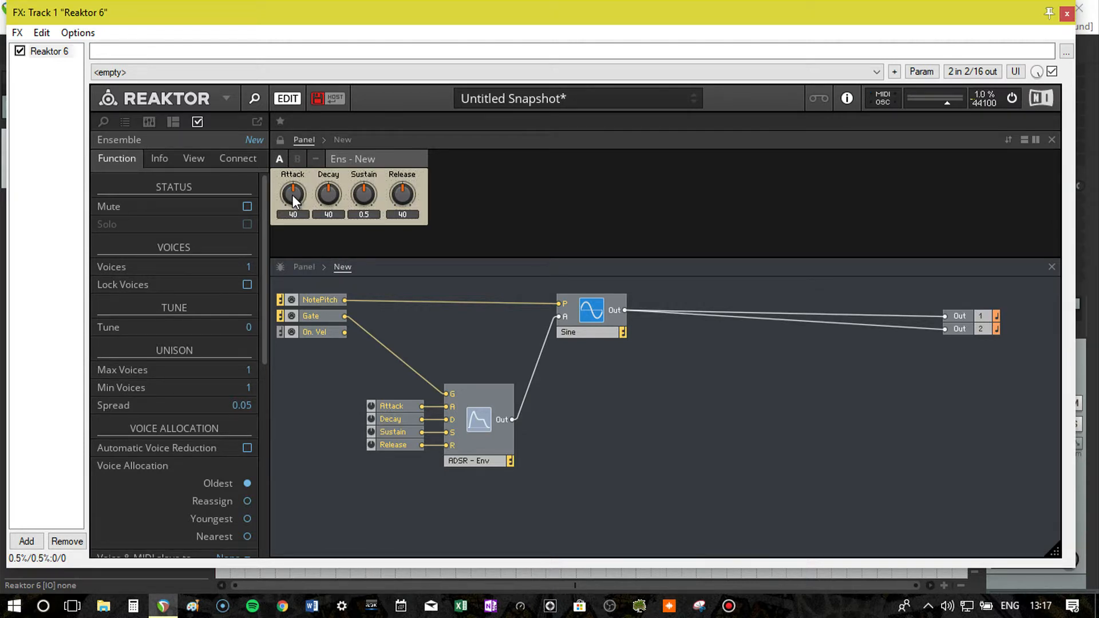
- Try out the envelope knobs and set Attack to 0, Decay to 44 and Release to 31
click(293, 192)
drag(293, 191, 297, 172)
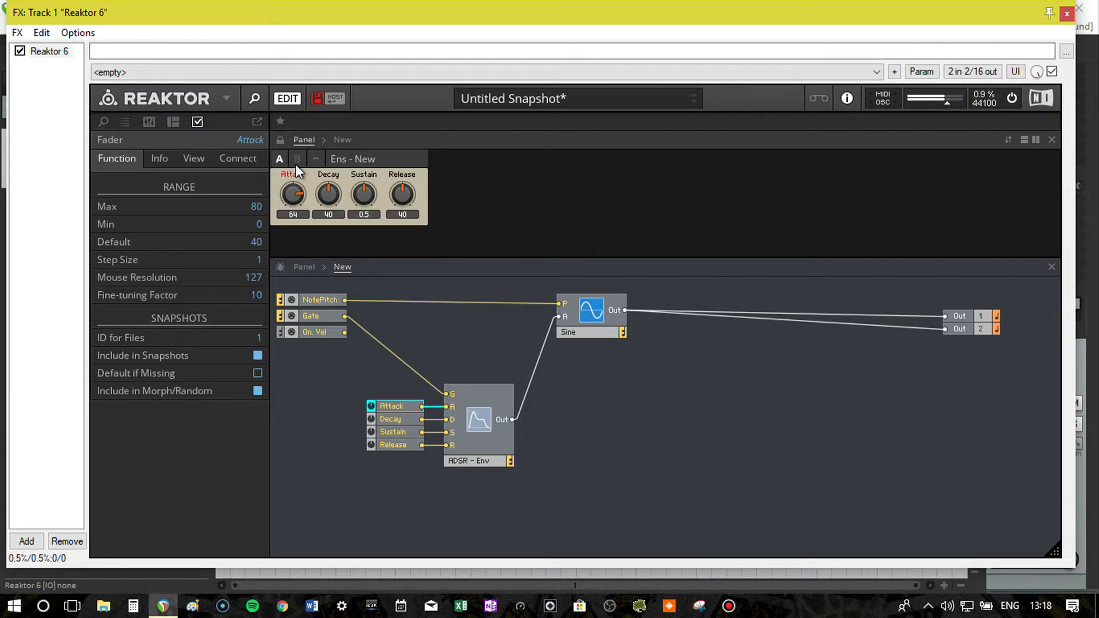
drag(295, 181, 293, 250)
drag(299, 198, 330, 205)
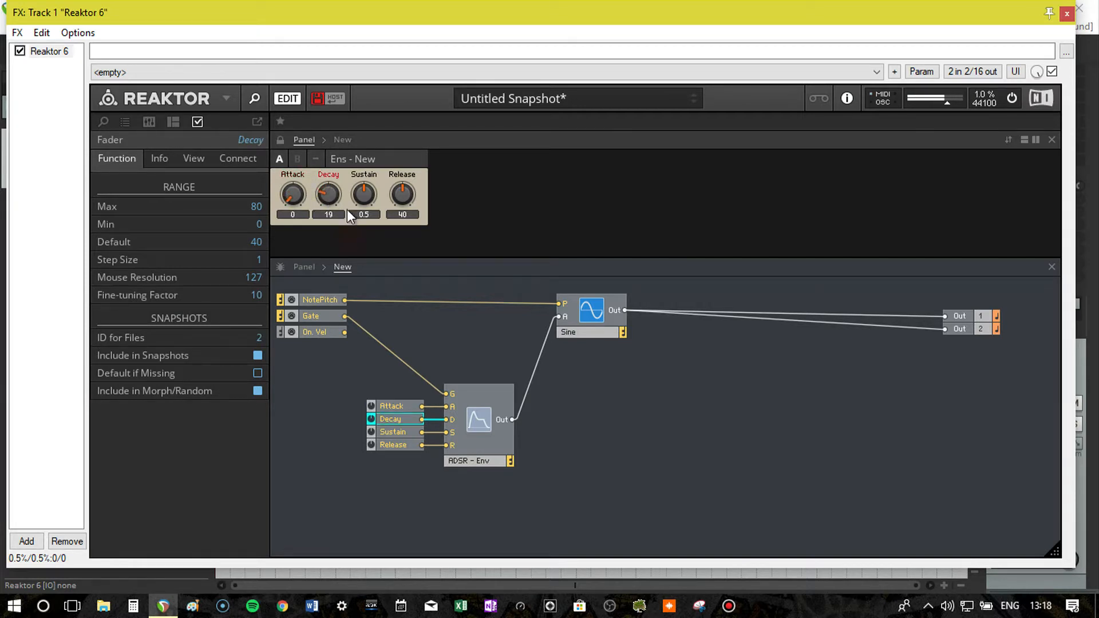
drag(403, 194, 415, 168)
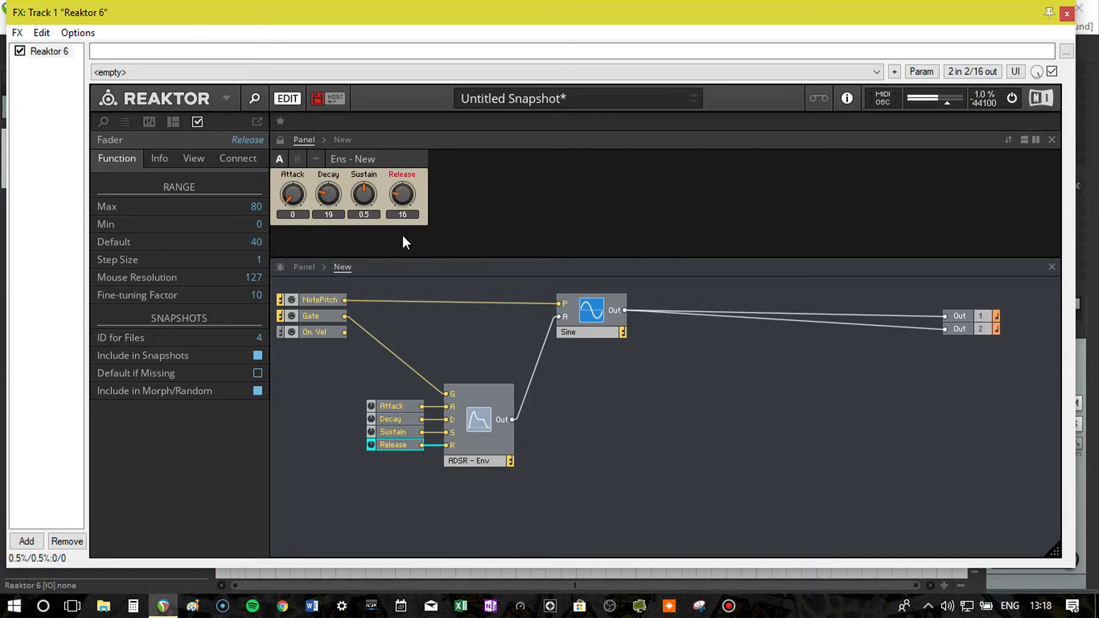
drag(369, 193, 403, 208)
click(411, 194)
- Move the ADSR envelope and its four controls together up beside the Gate module, just below the Sine oscillator
drag(565, 488, 401, 403)
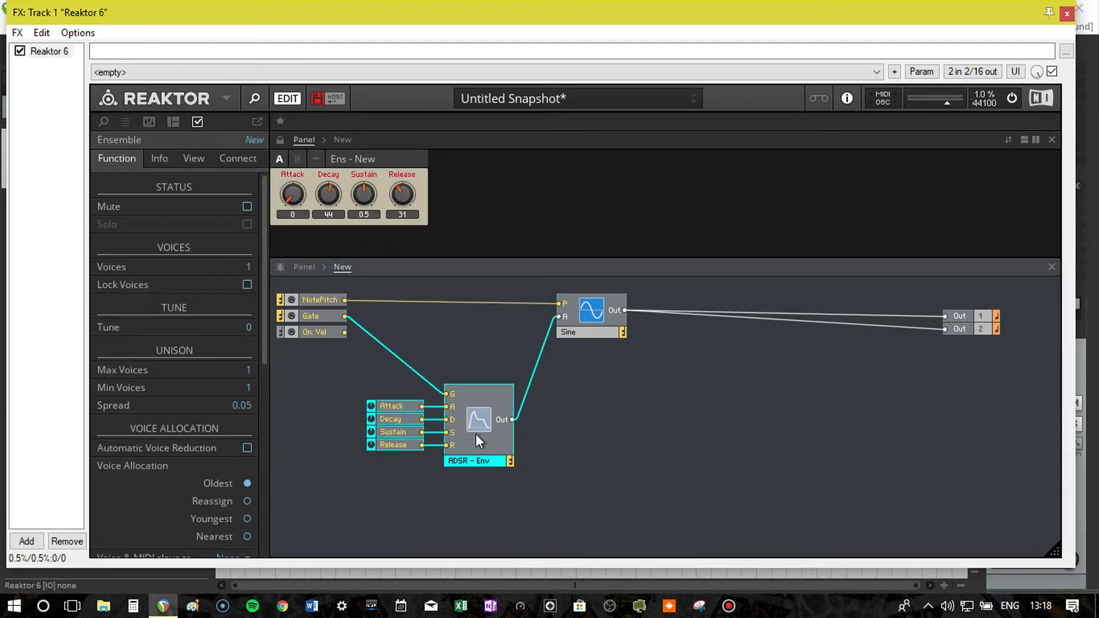
drag(476, 434, 510, 367)
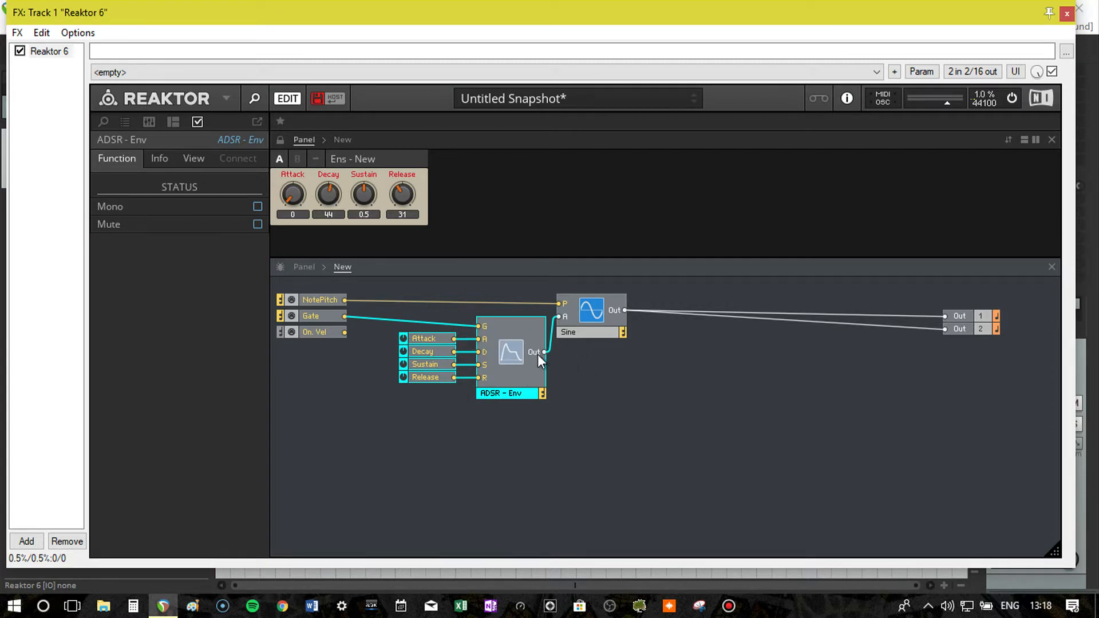
click(366, 191)
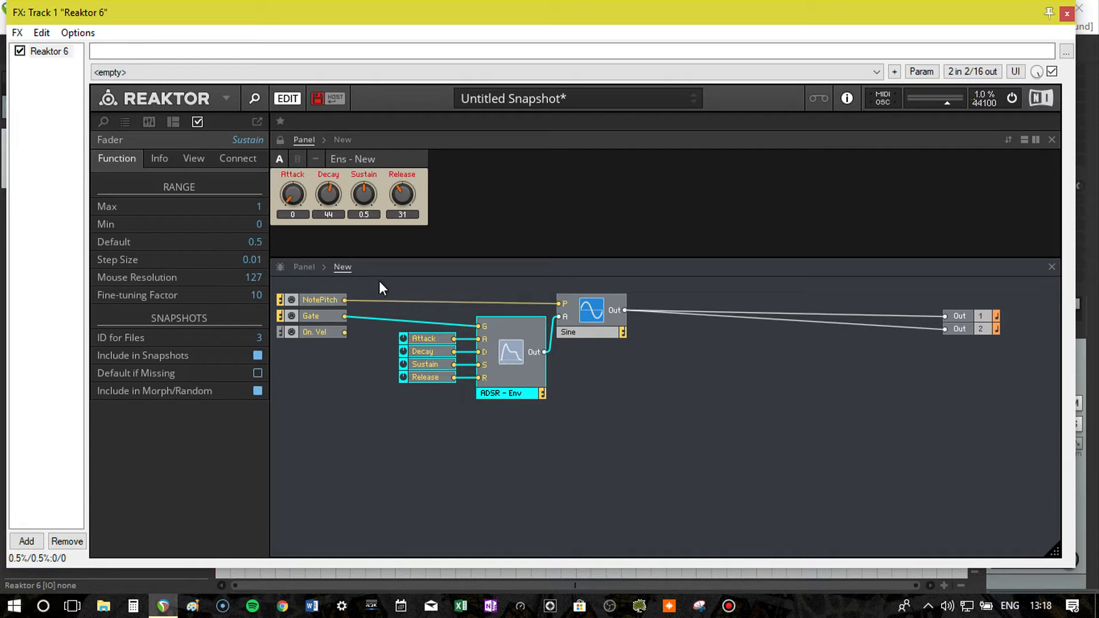
click(632, 436)
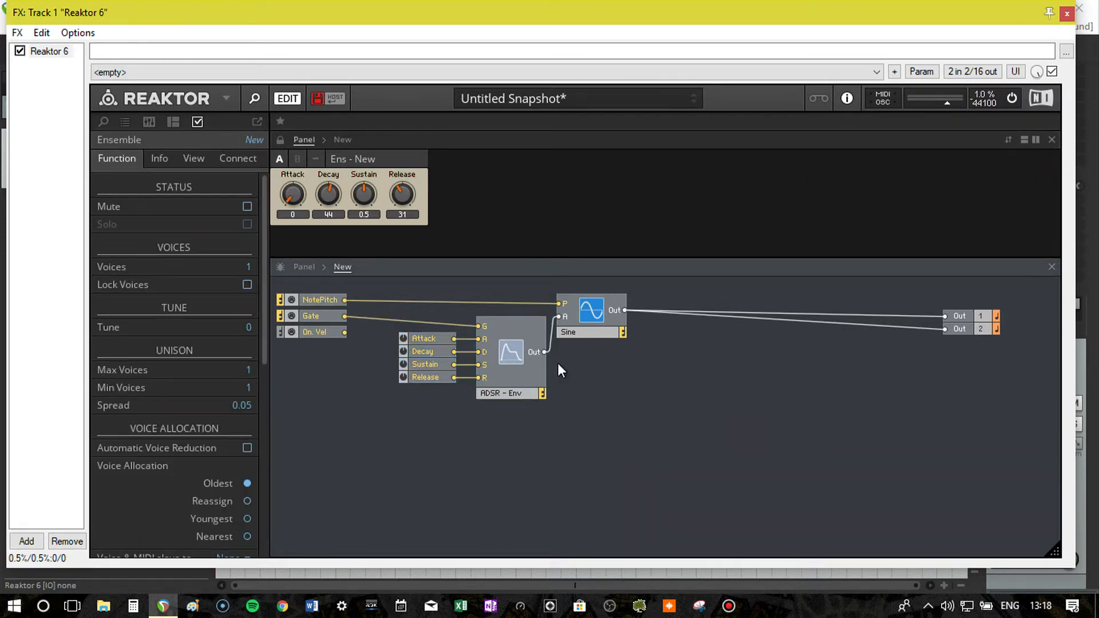
- Nudge the ADSR envelope closer to its controls and shift the Sine oscillator slightly toward the MIDI modules
drag(517, 356, 511, 356)
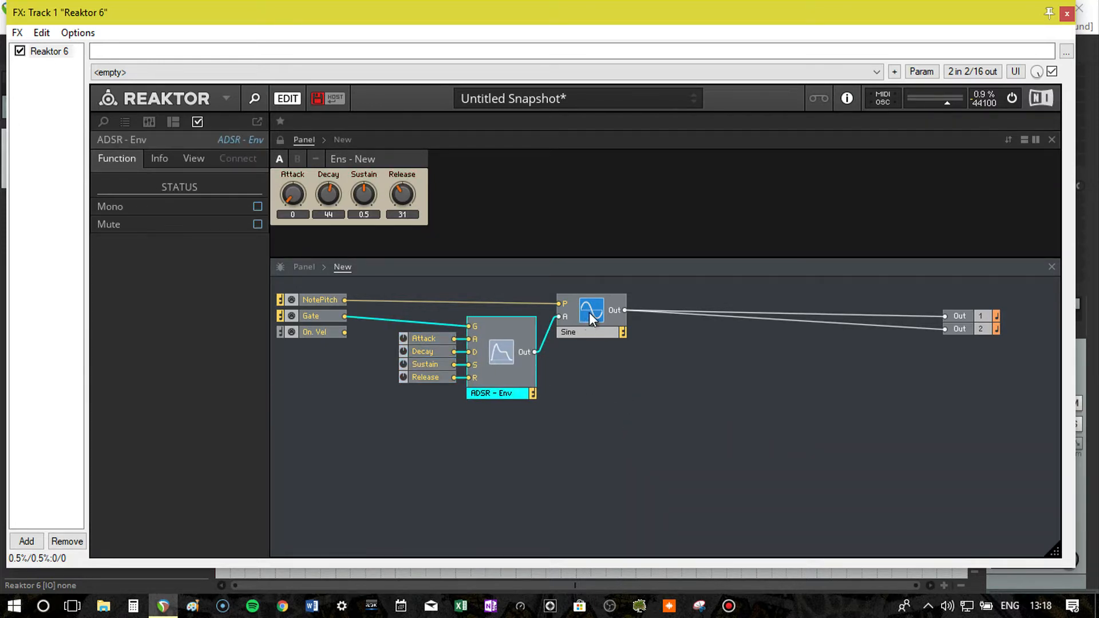
drag(590, 311, 578, 311)
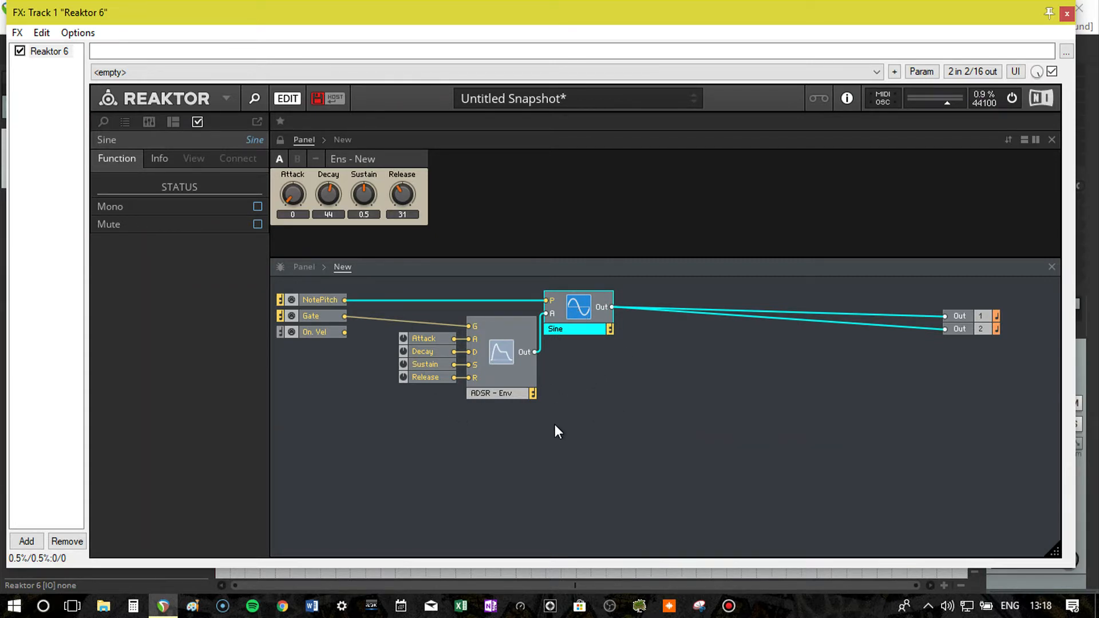
click(576, 407)
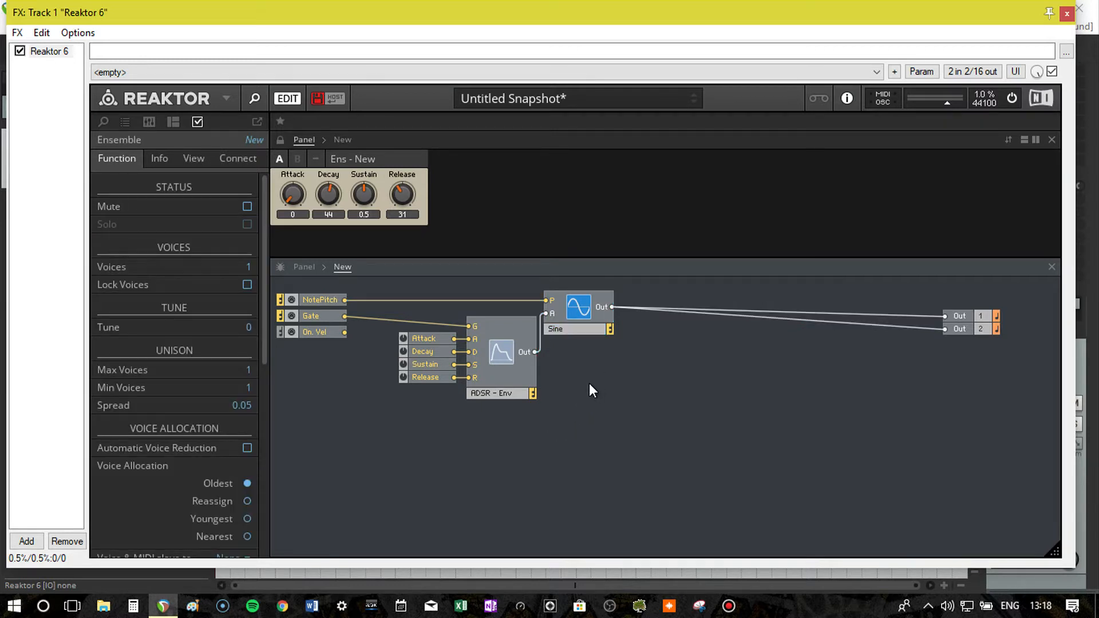
- Add a built-in Pulse oscillator and align it with the Sine oscillator in a column, leaving a gap after the ADSR envelope
click(583, 306)
right_click(605, 383)
mouse_move(745, 387)
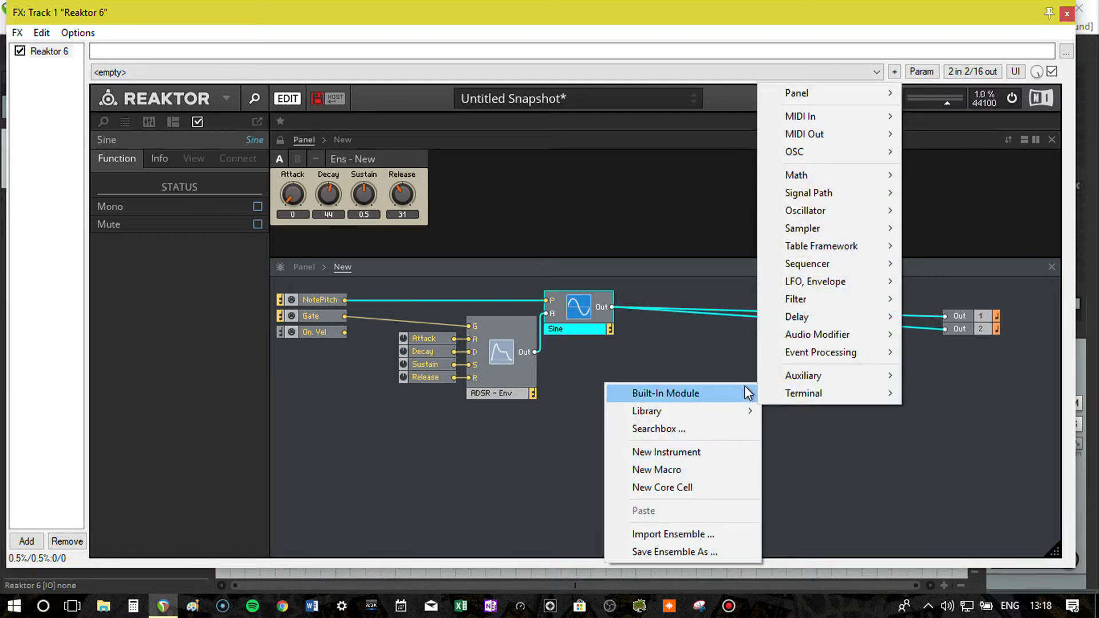
mouse_move(830, 210)
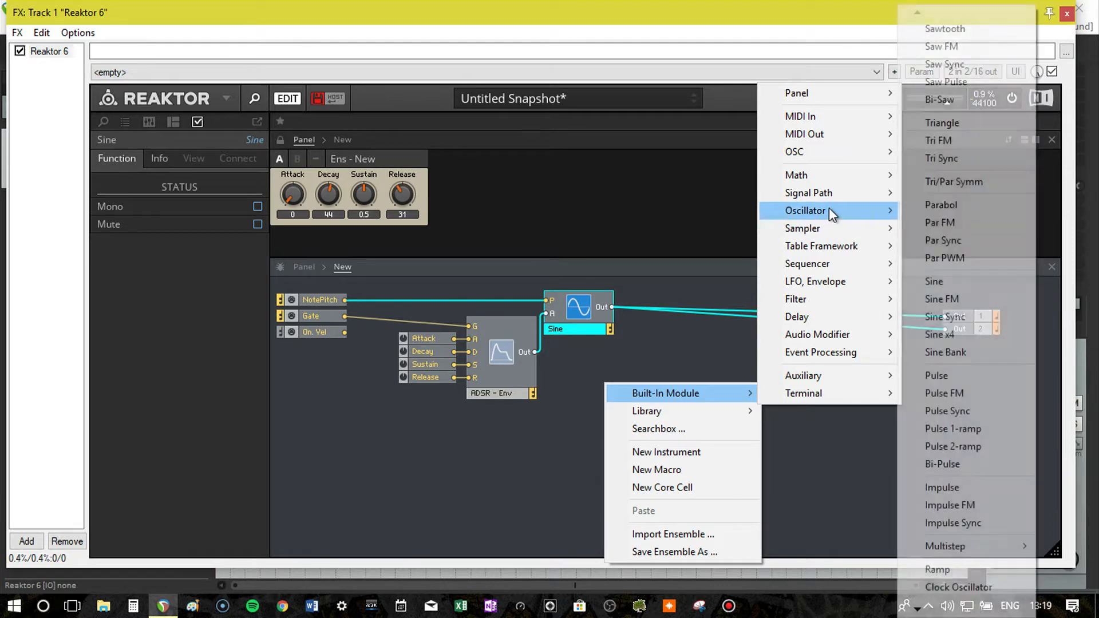
click(963, 375)
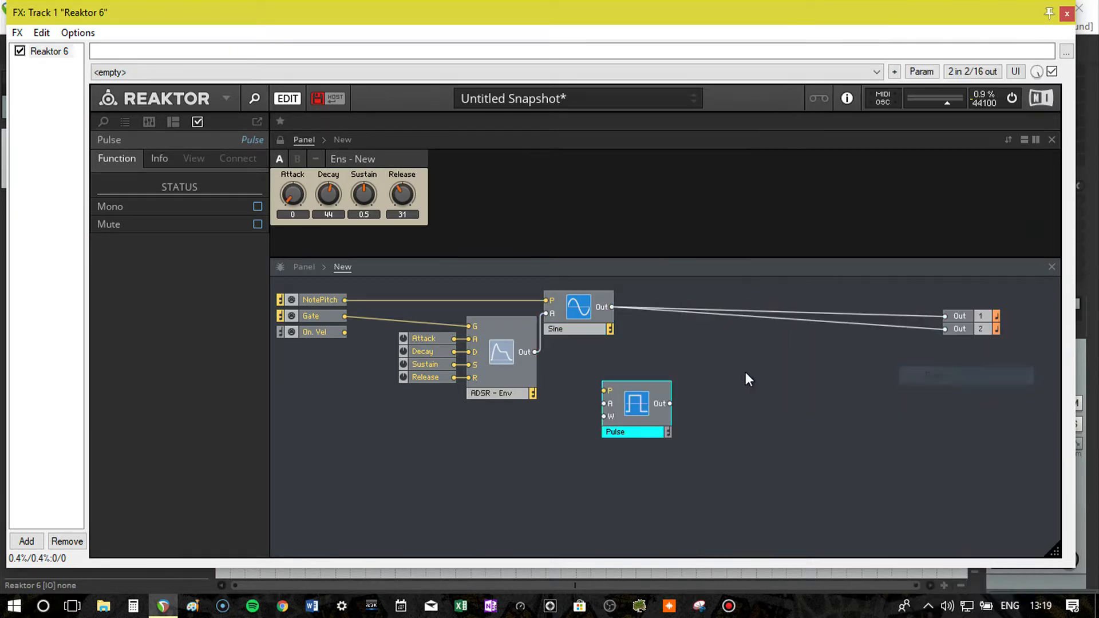
drag(632, 404, 610, 404)
drag(572, 308, 609, 308)
- Move the pitch, envelope and both output connections from the Sine oscillator to the Pulse oscillator
click(556, 338)
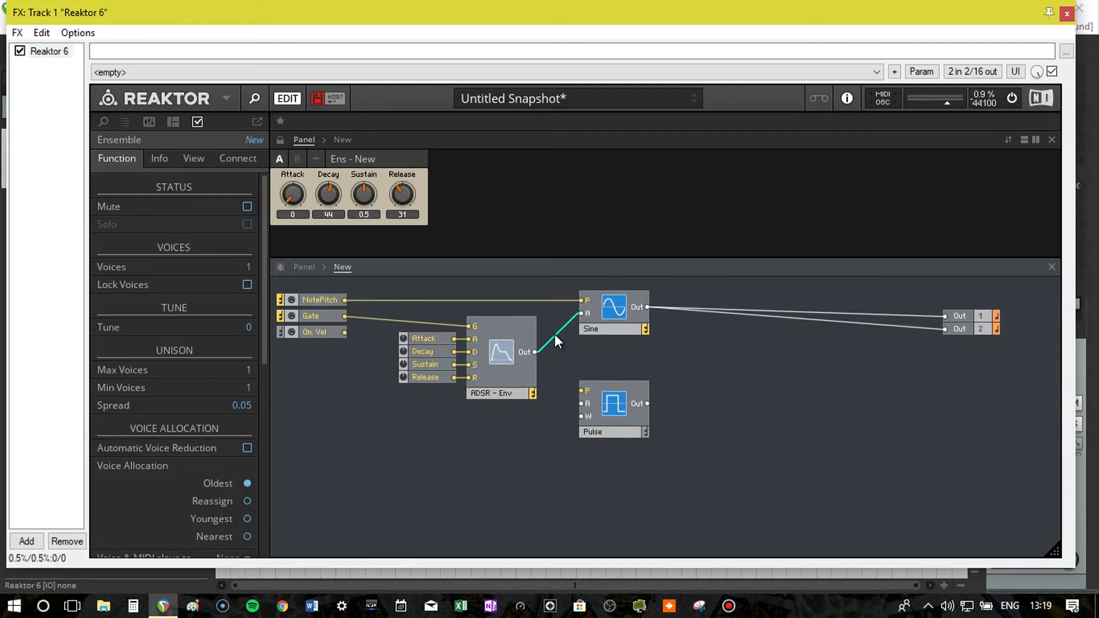
key(Delete)
click(545, 300)
key(Delete)
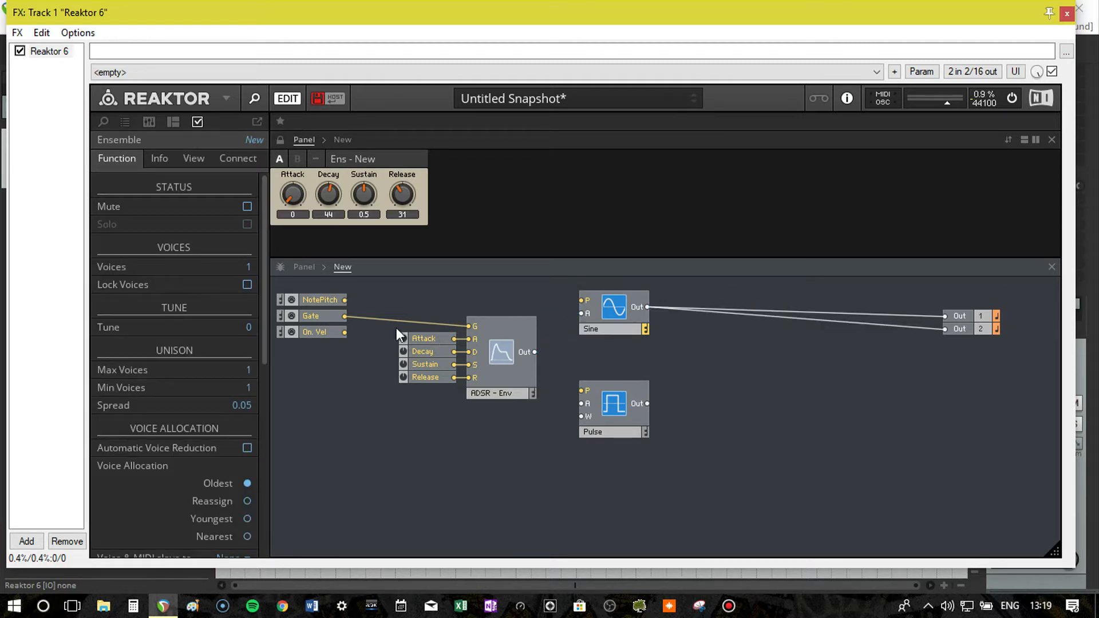
drag(344, 299, 584, 388)
drag(535, 352, 945, 316)
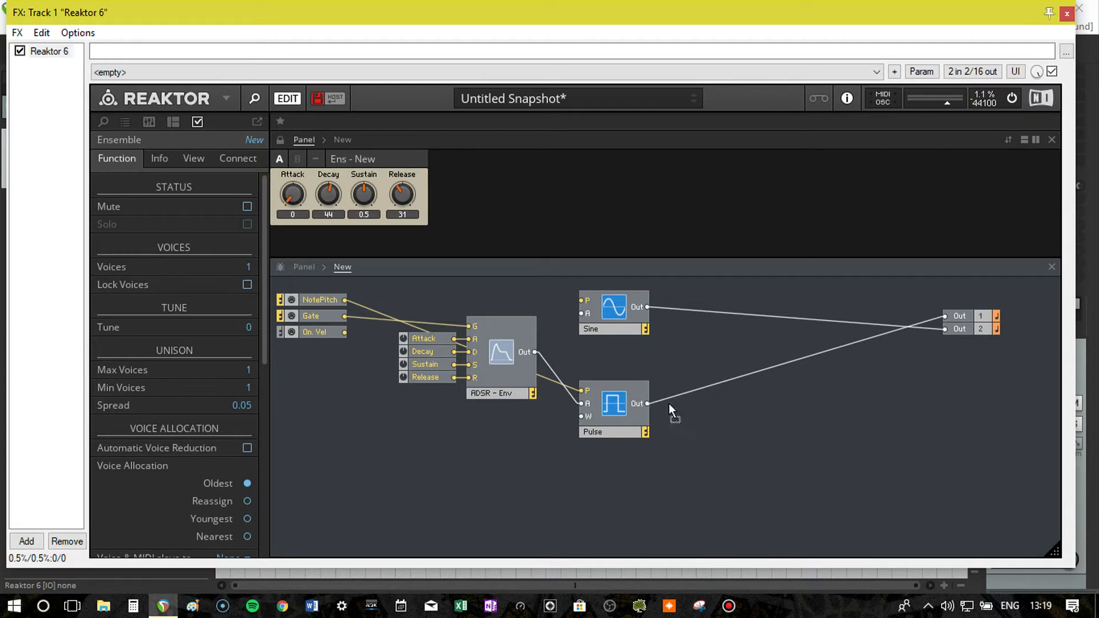
drag(669, 403, 945, 330)
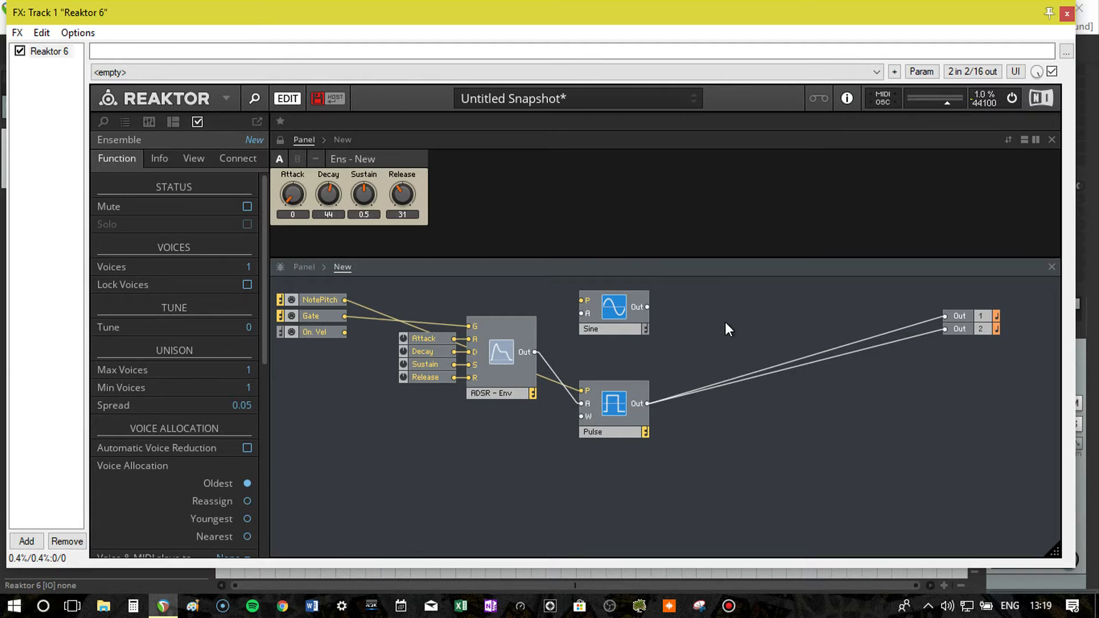
- Delete the Pulse oscillator's two output wires and its pitch and envelope input wires
click(721, 383)
key(Delete)
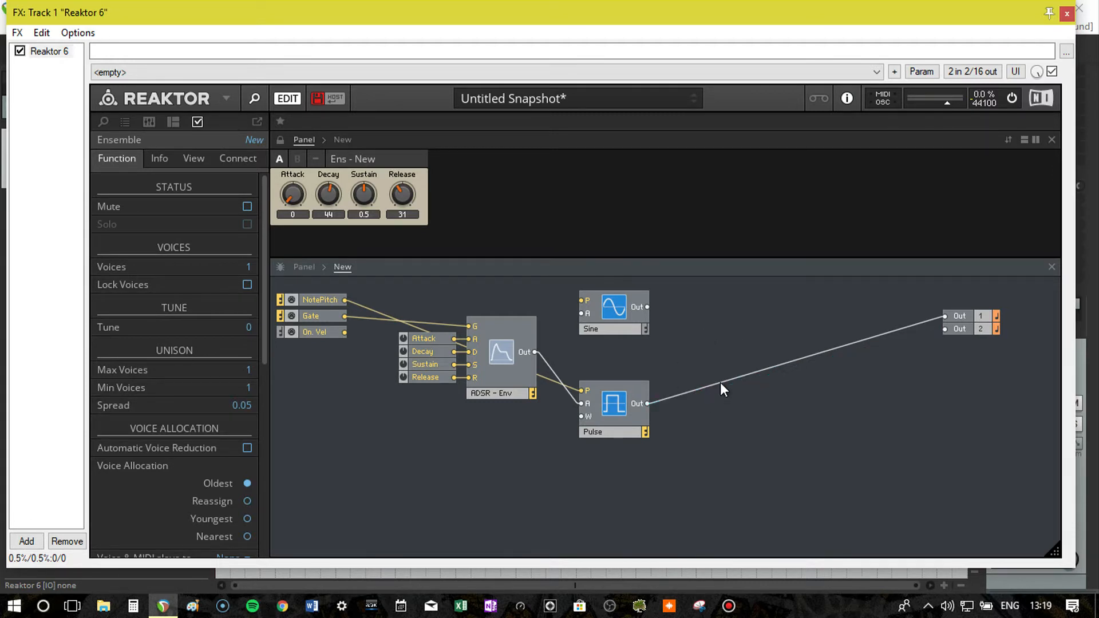
click(720, 383)
key(Delete)
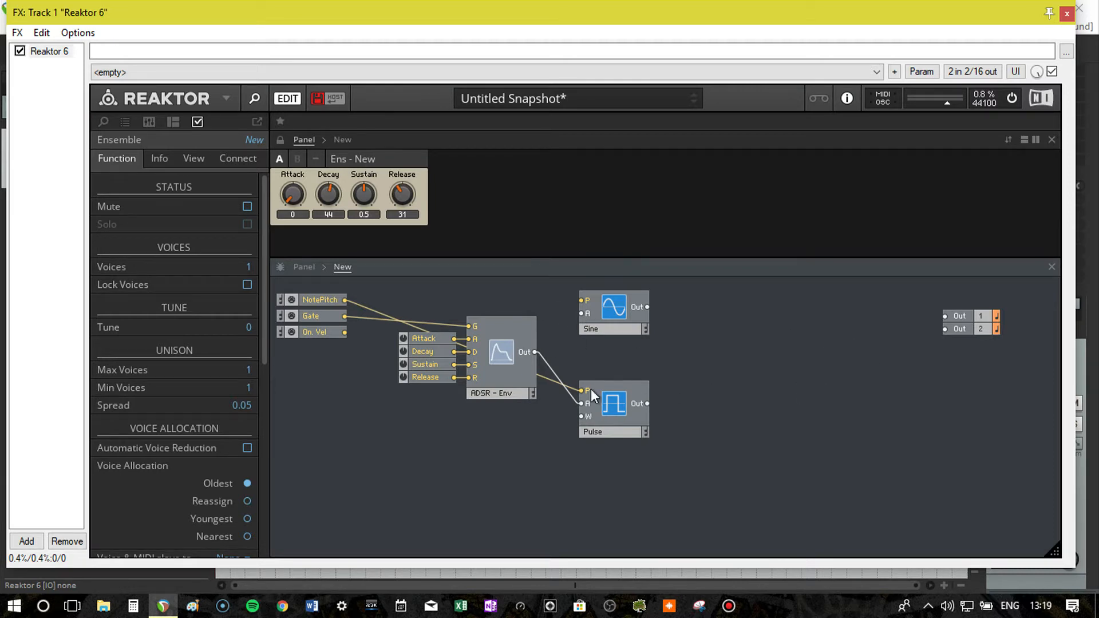
click(561, 378)
key(Delete)
click(556, 382)
key(Delete)
- Stack the Pulse oscillator directly under Sine and wire NotePitch and the ADSR envelope output to the P and A inputs of both
drag(615, 311, 631, 304)
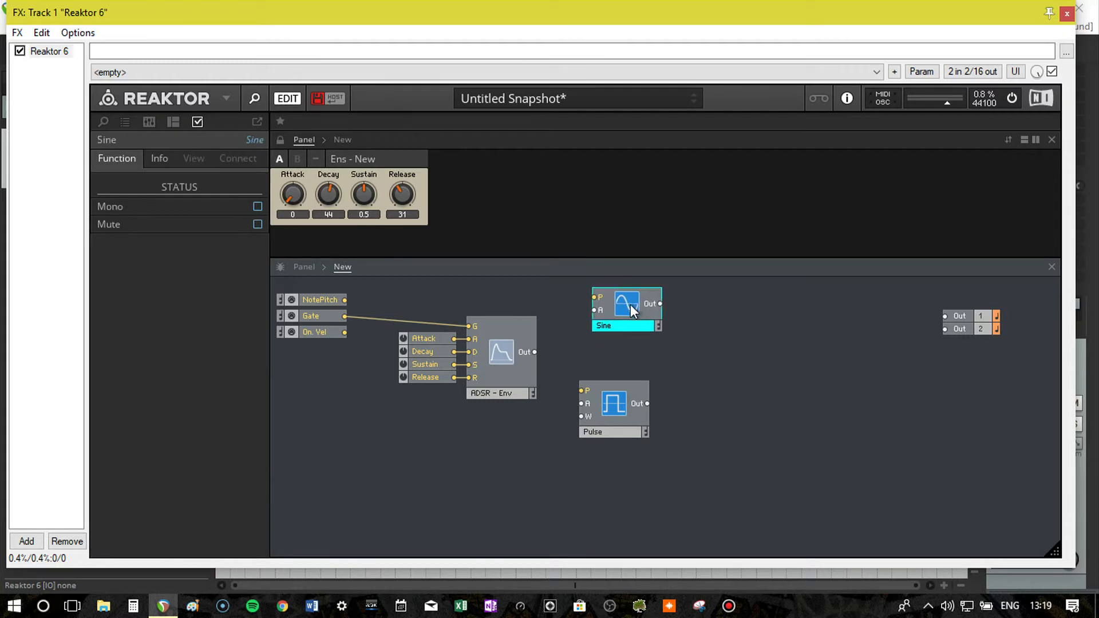
drag(615, 402, 634, 359)
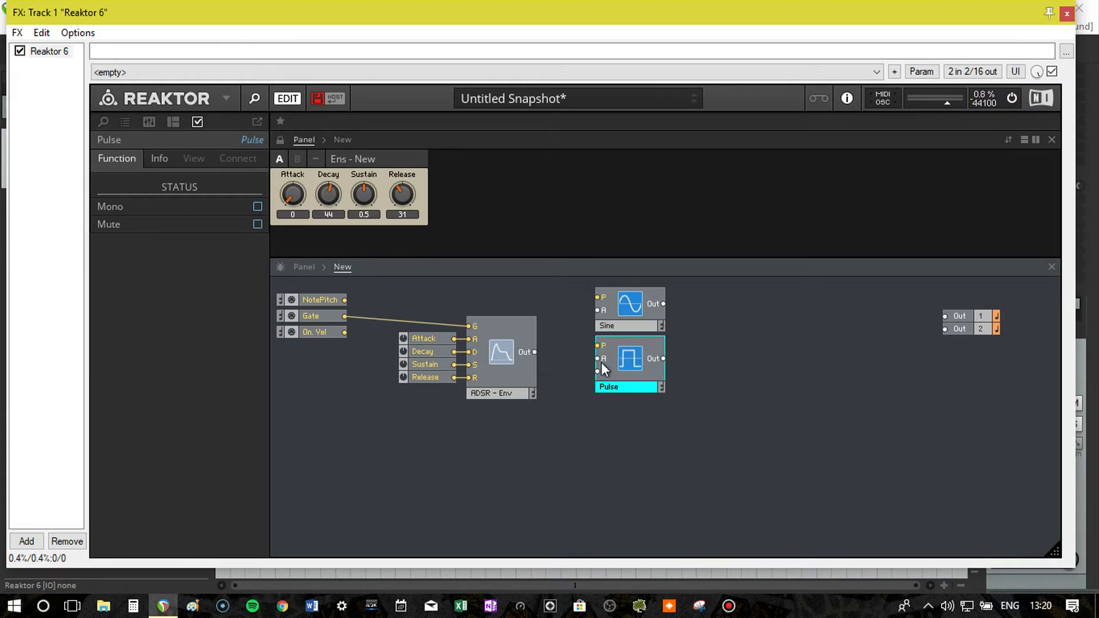
drag(533, 351, 598, 310)
drag(344, 300, 598, 297)
drag(344, 300, 599, 347)
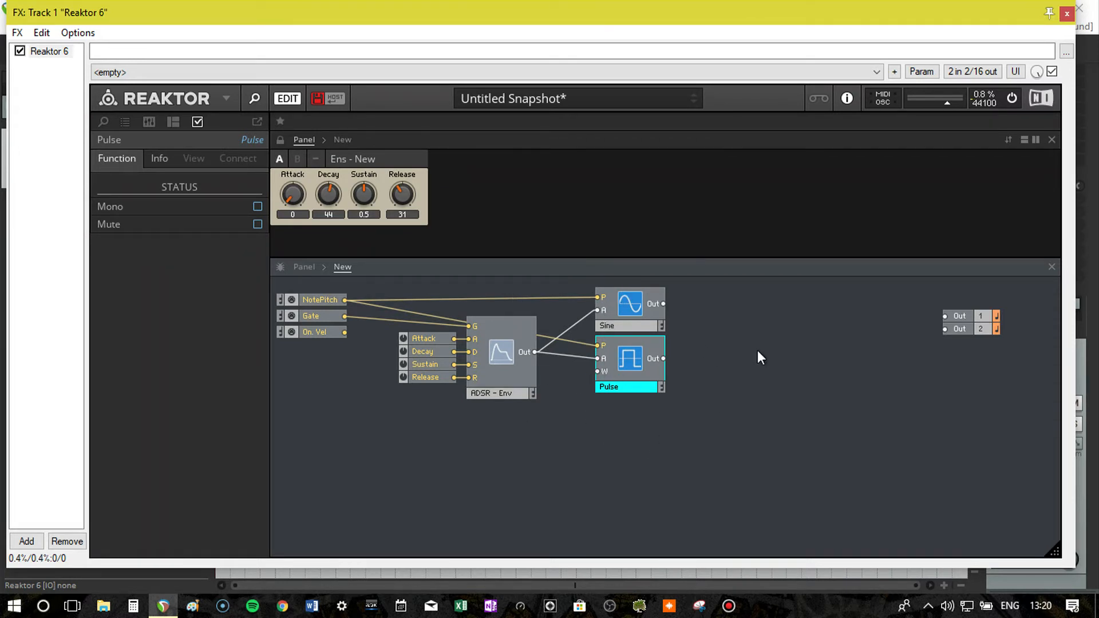
- Add a built-in Switch panel module and place it just after the Sine oscillator
right_click(726, 351)
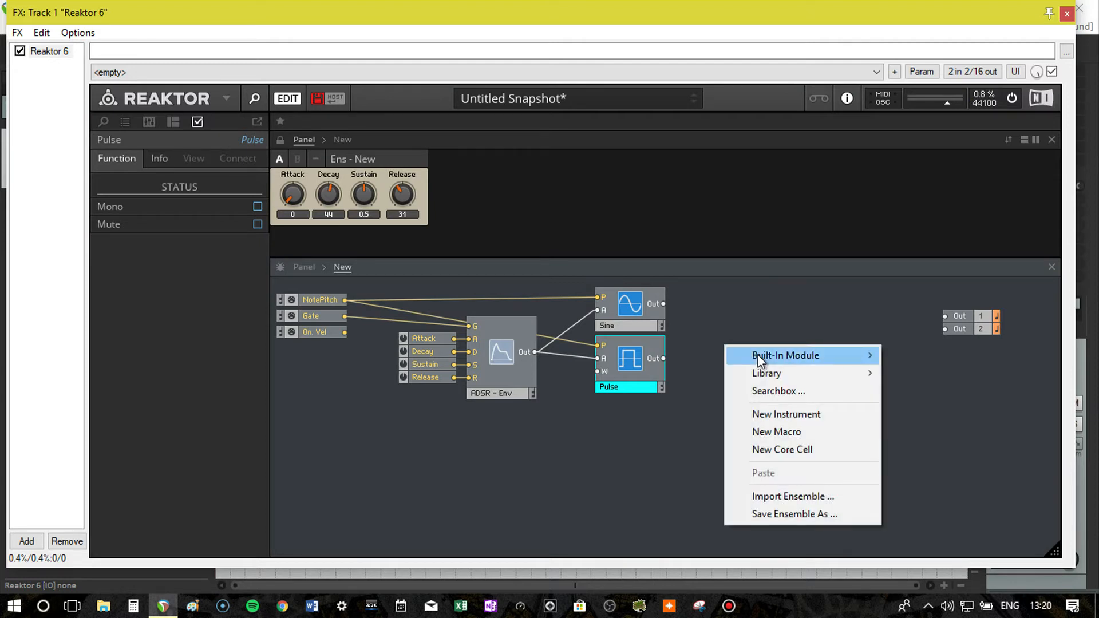
mouse_move(758, 355)
mouse_move(943, 155)
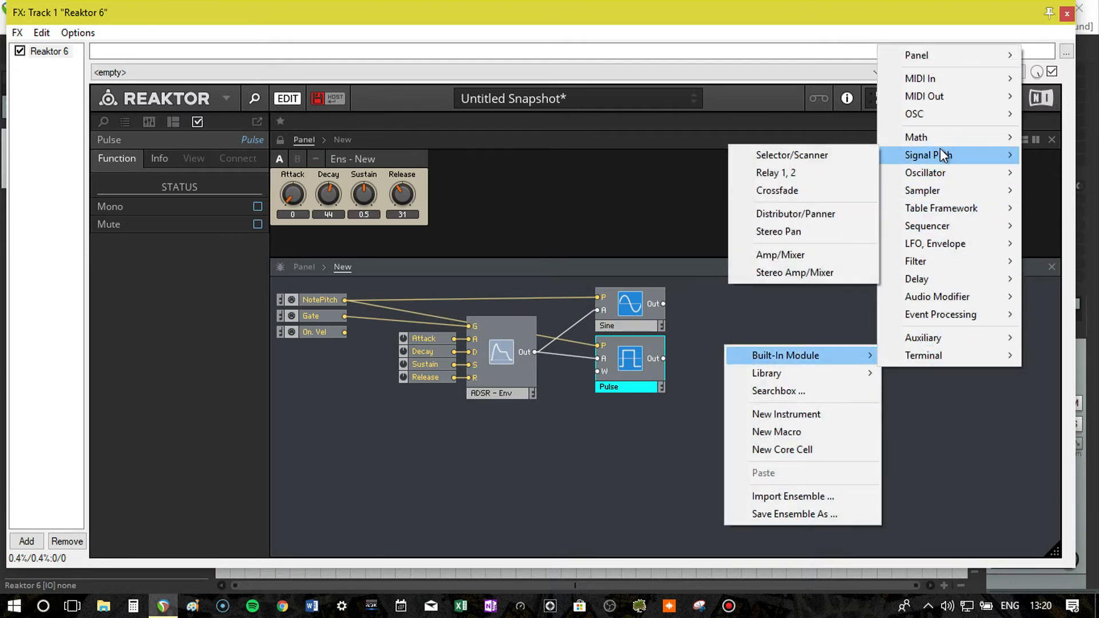
mouse_move(921, 57)
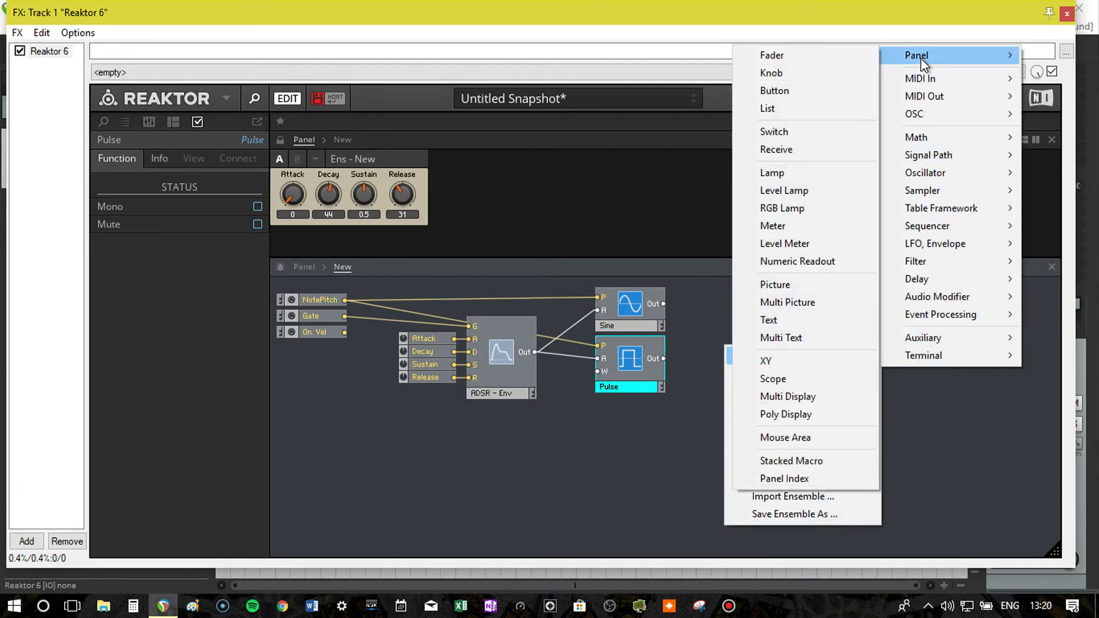
click(805, 133)
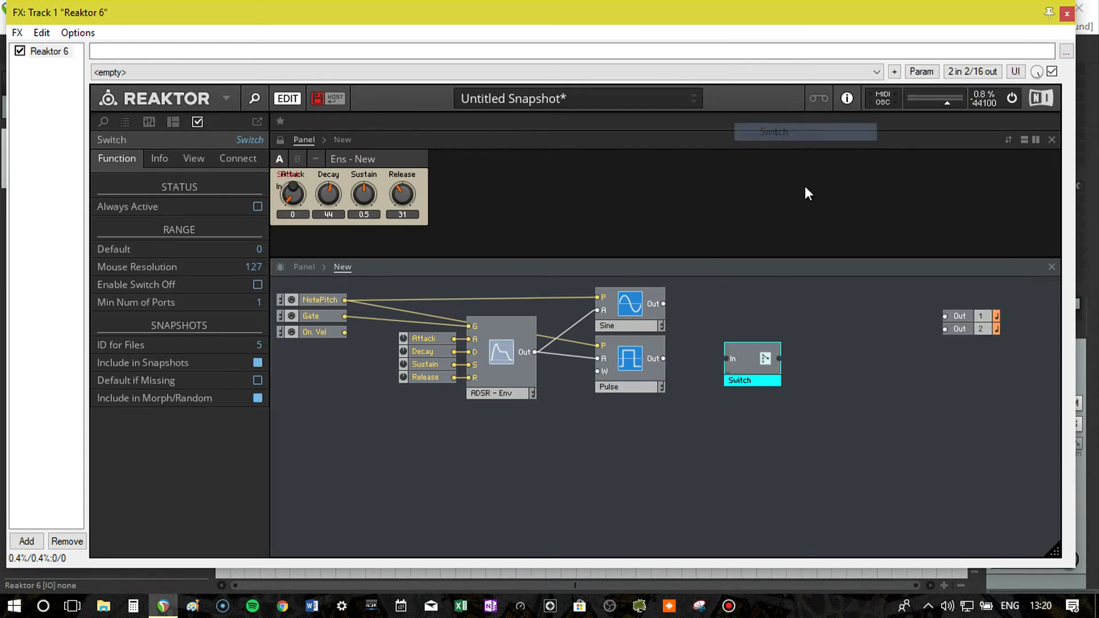
drag(744, 372, 719, 319)
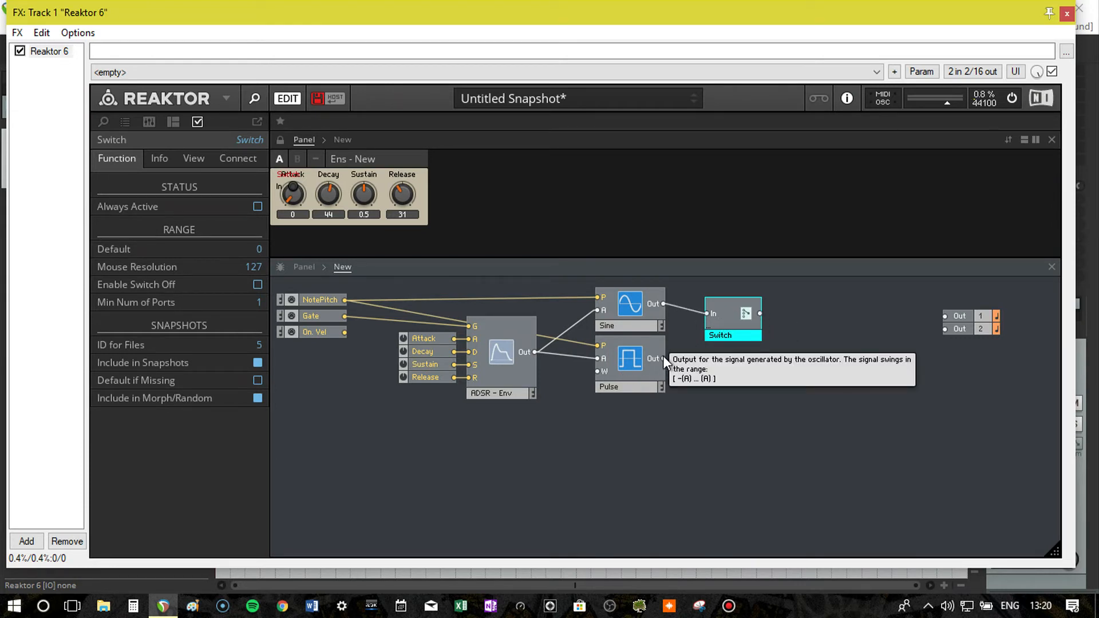
- Connect the Sine and Pulse oscillator outputs to the Switch module and label its inputs Sine and Pulse
drag(663, 355, 712, 324)
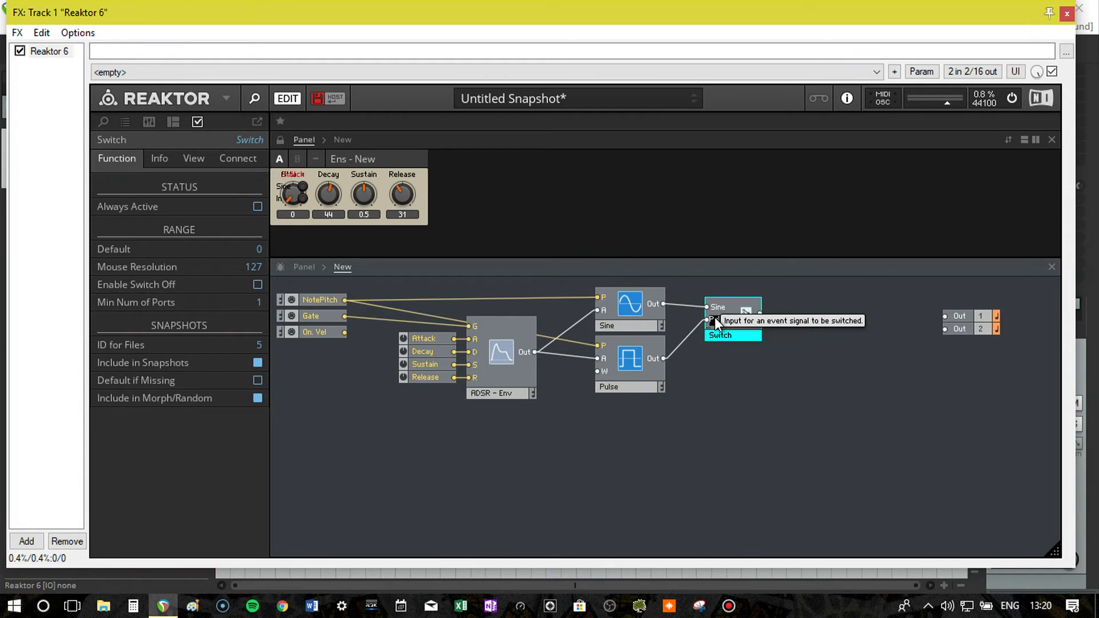
key(Return)
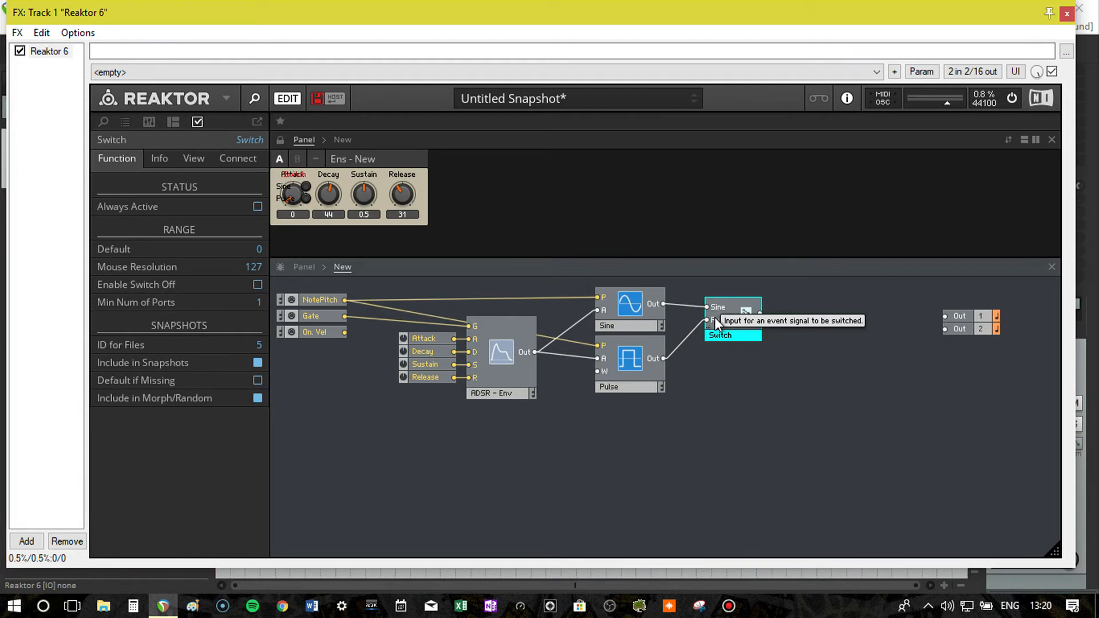
- Unlock the panel, place the switch control beyond the Release knob, and rename the Switch module Waveform
click(280, 139)
drag(294, 178, 494, 185)
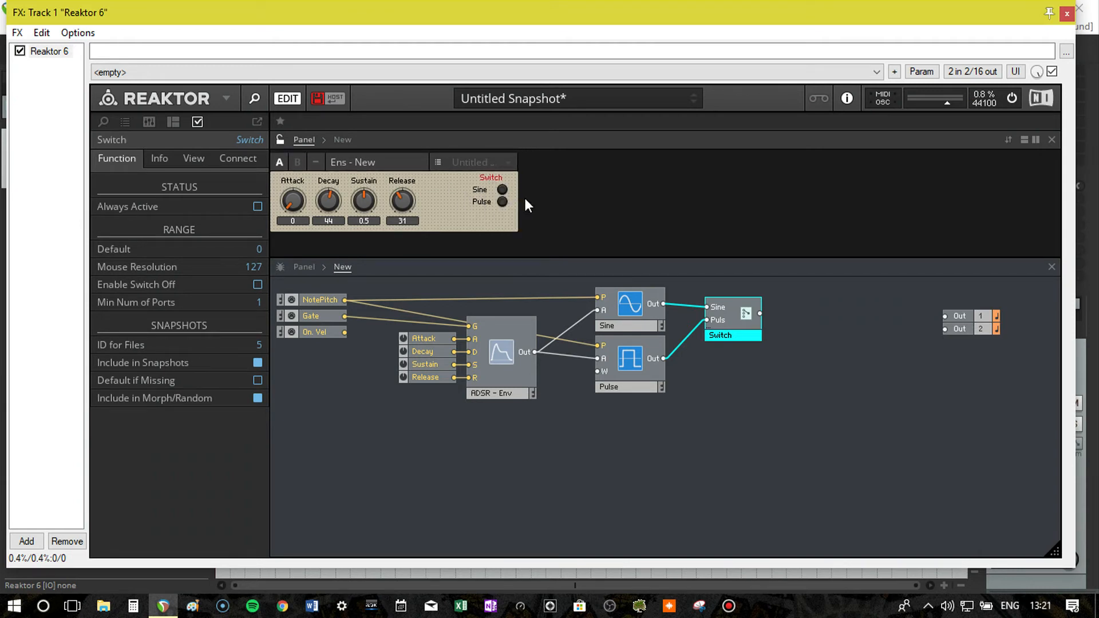
double_click(734, 336)
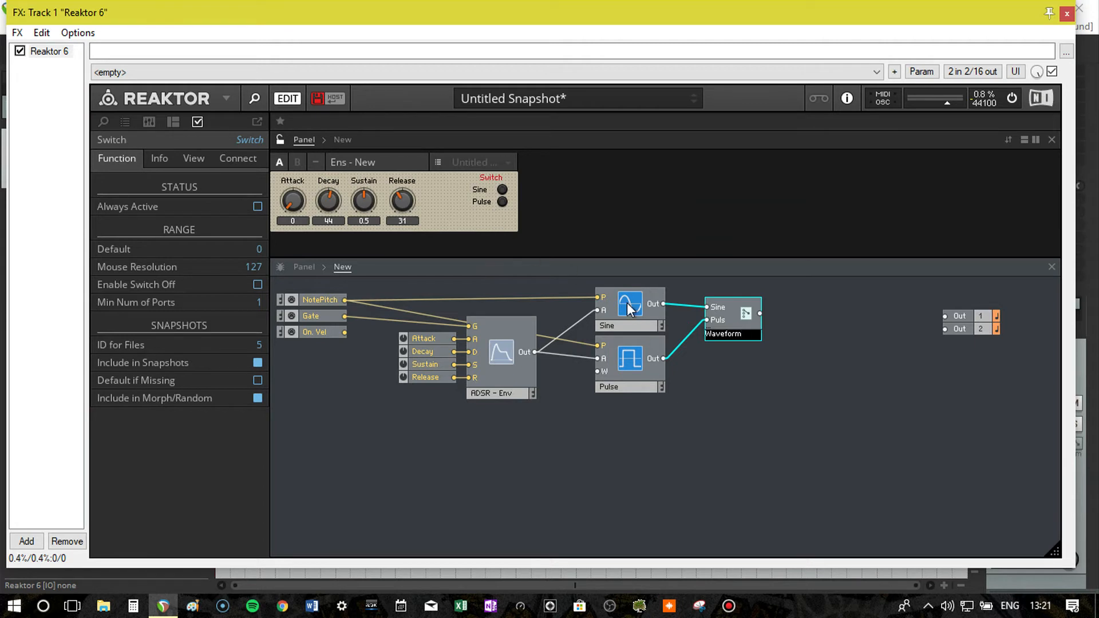
key(Return)
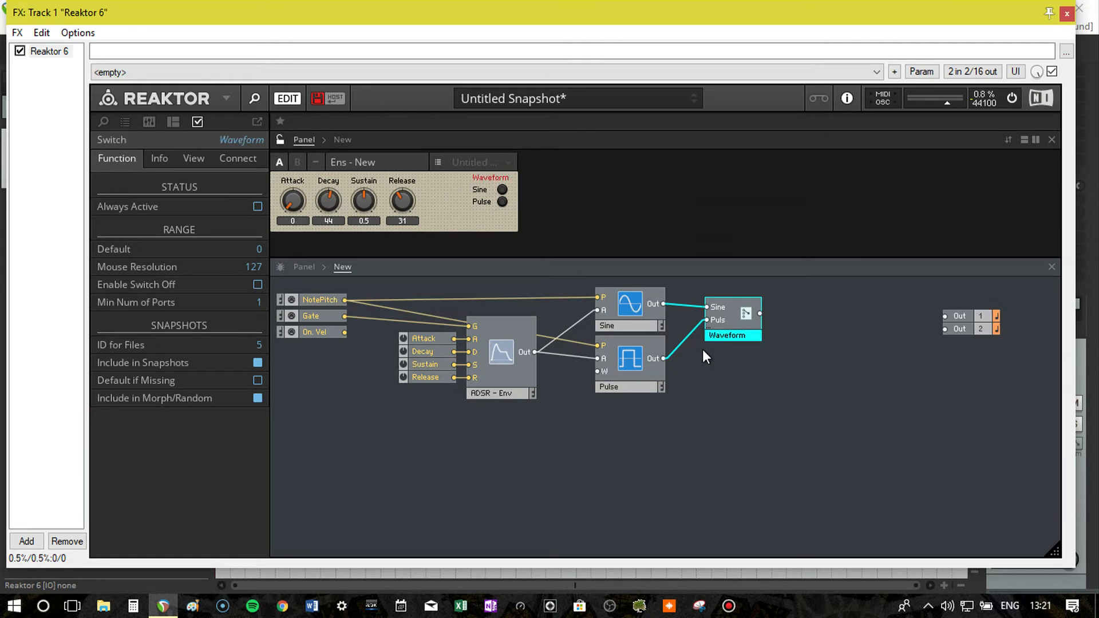
- Wire the Waveform switch output to audio outputs 1 and 2 and lock the panel
drag(760, 313, 945, 316)
drag(762, 314, 946, 330)
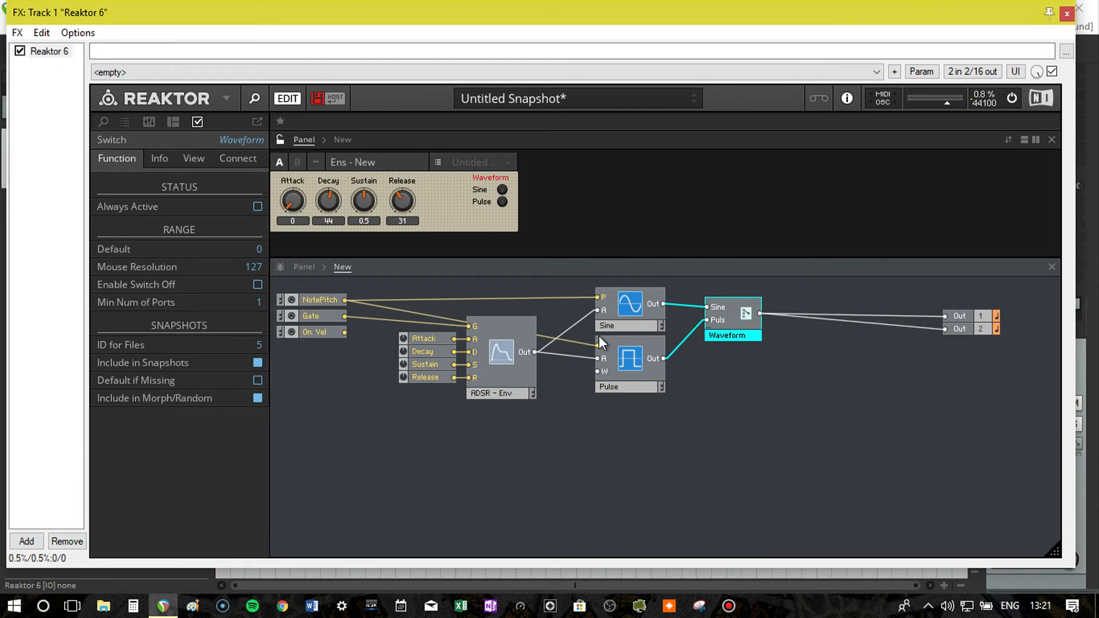
click(280, 140)
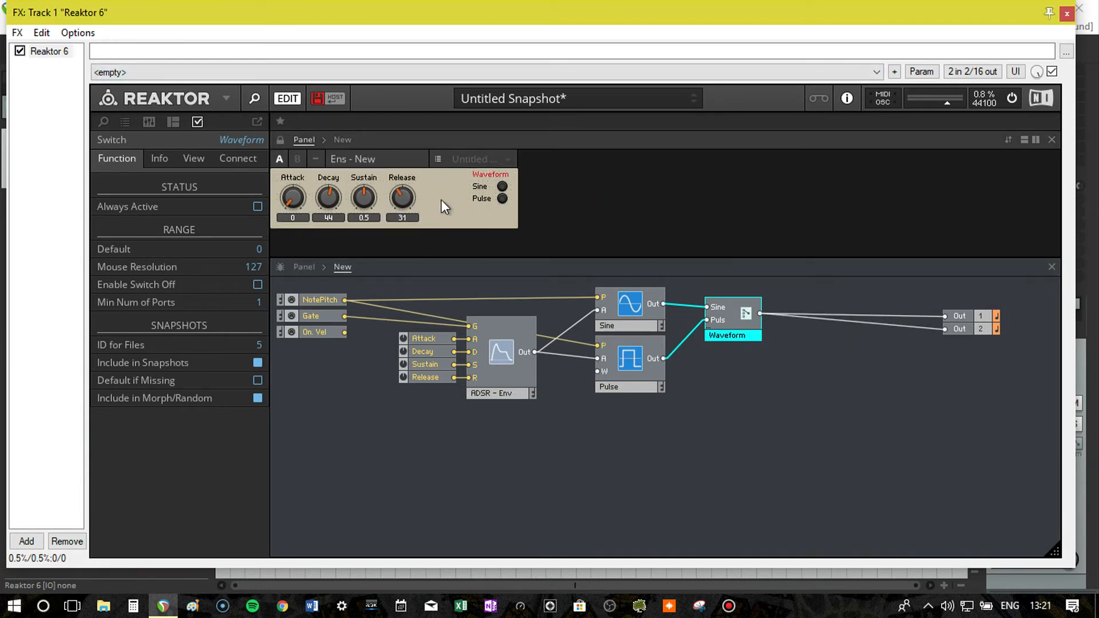
- Try the Sine and Pulse options of the Waveform switch and reset the control to its default
click(503, 187)
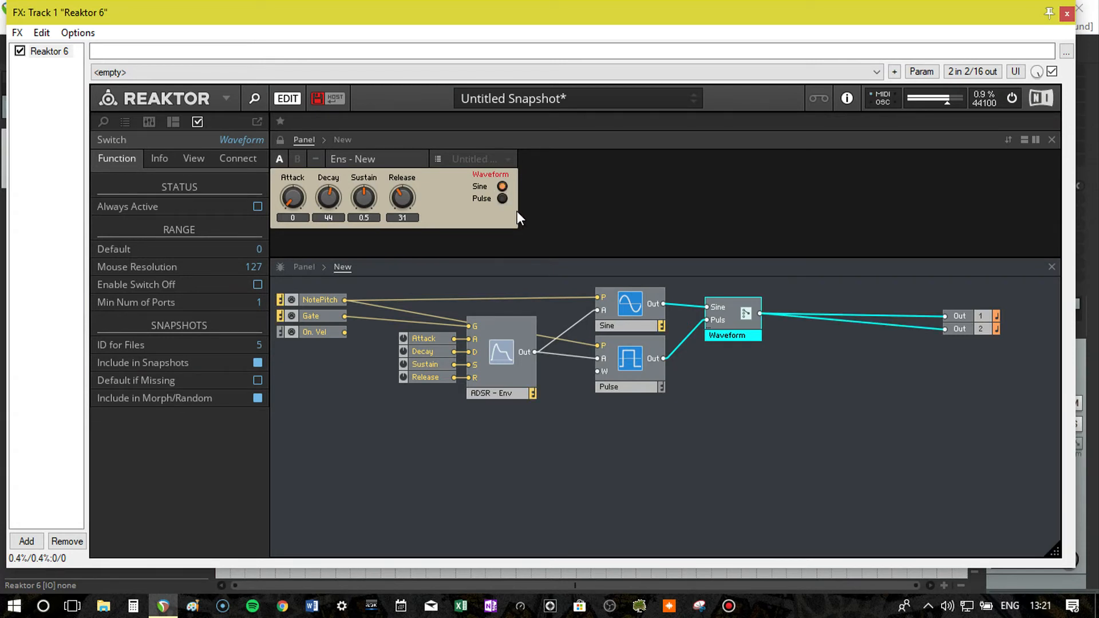
click(503, 199)
right_click(491, 183)
click(551, 182)
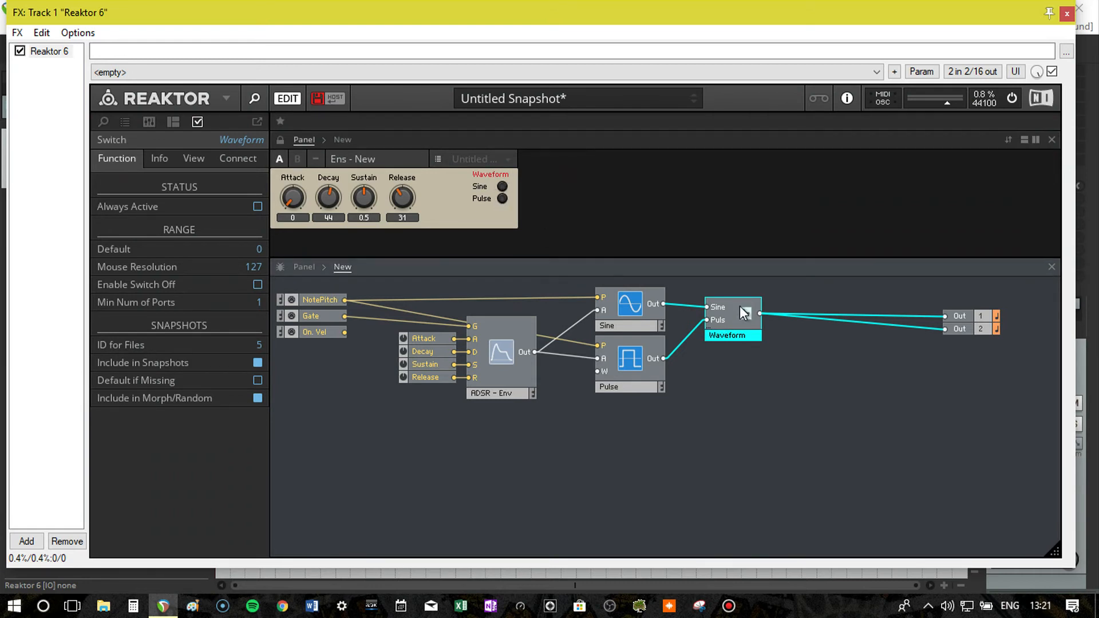
- Set the Waveform switch's default value to 1 and reset the panel control to that default
mouse_move(740, 306)
double_click(260, 249)
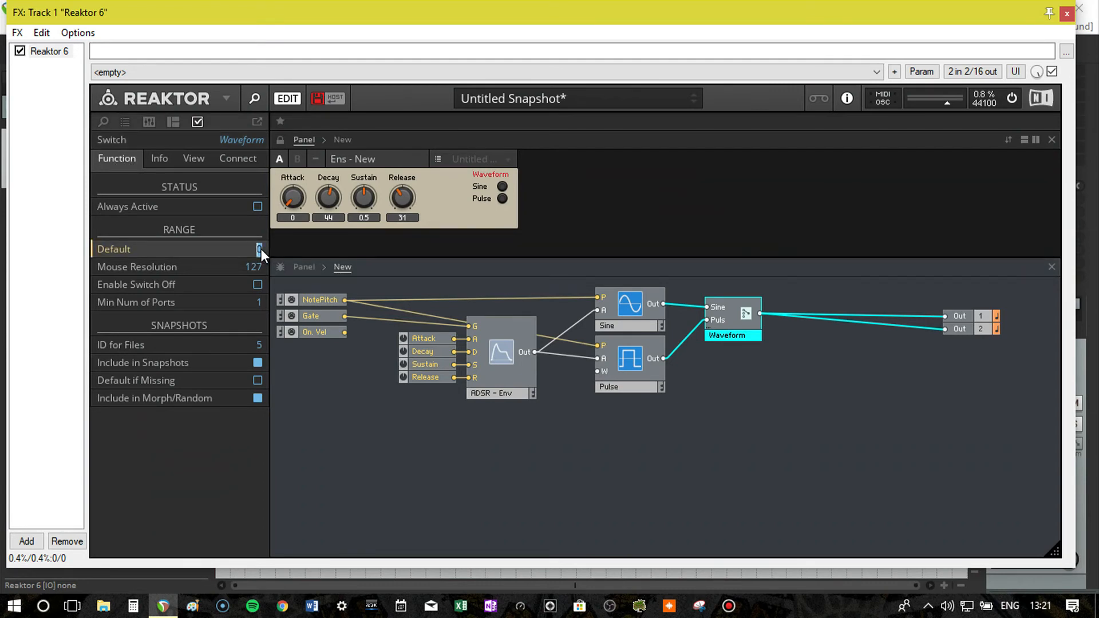
right_click(494, 181)
click(497, 189)
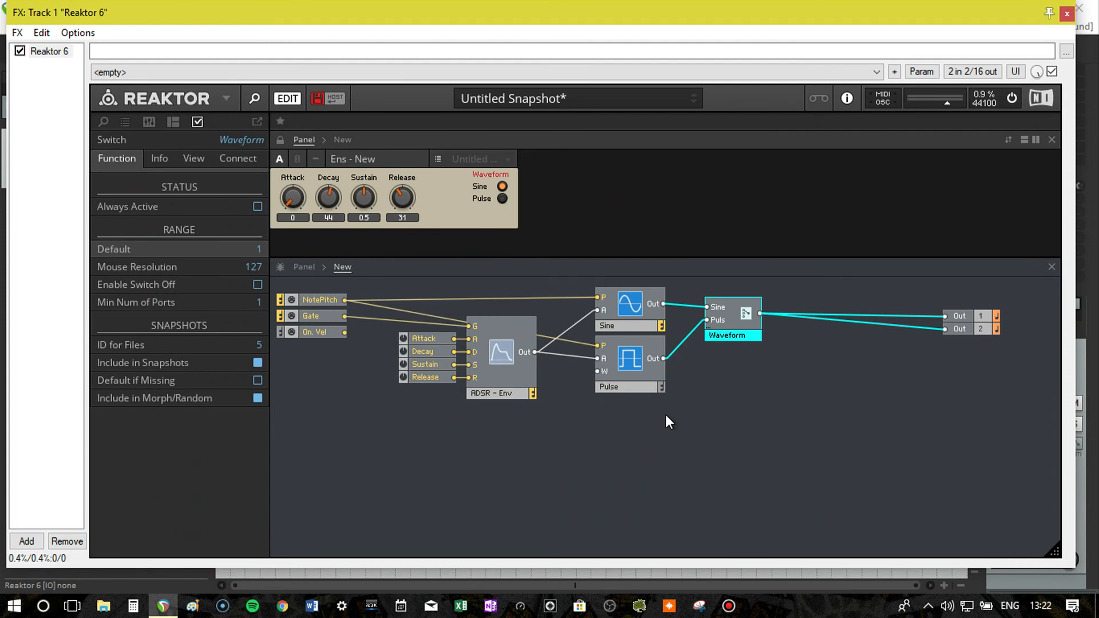
- Try adding an Impulse oscillator below Pulse as a third input of the Waveform switch, and delete it again
right_click(627, 418)
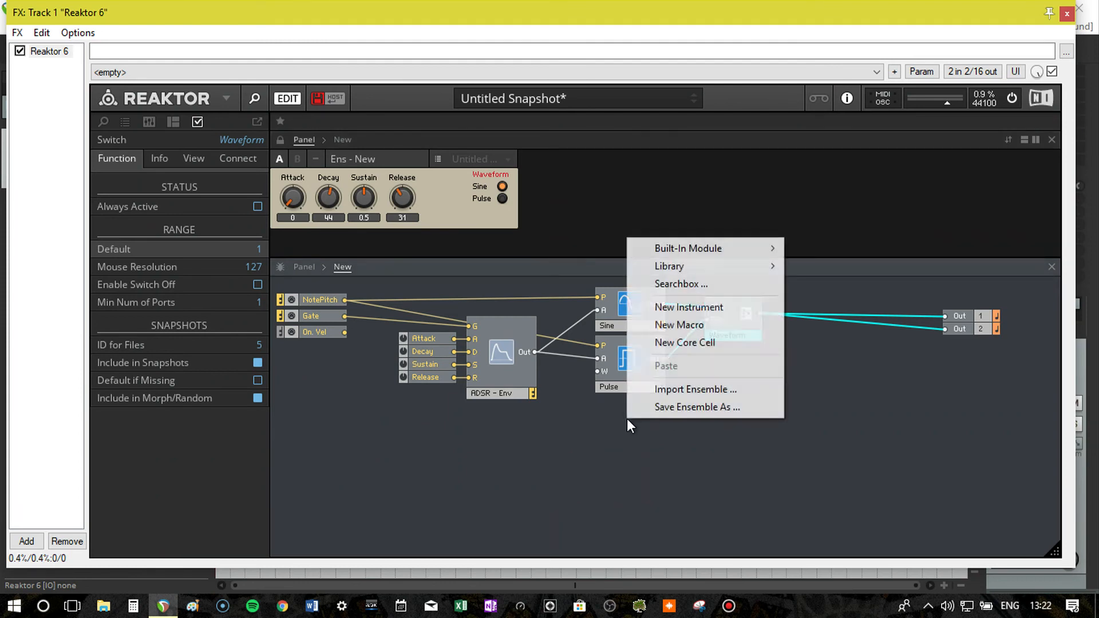
mouse_move(710, 252)
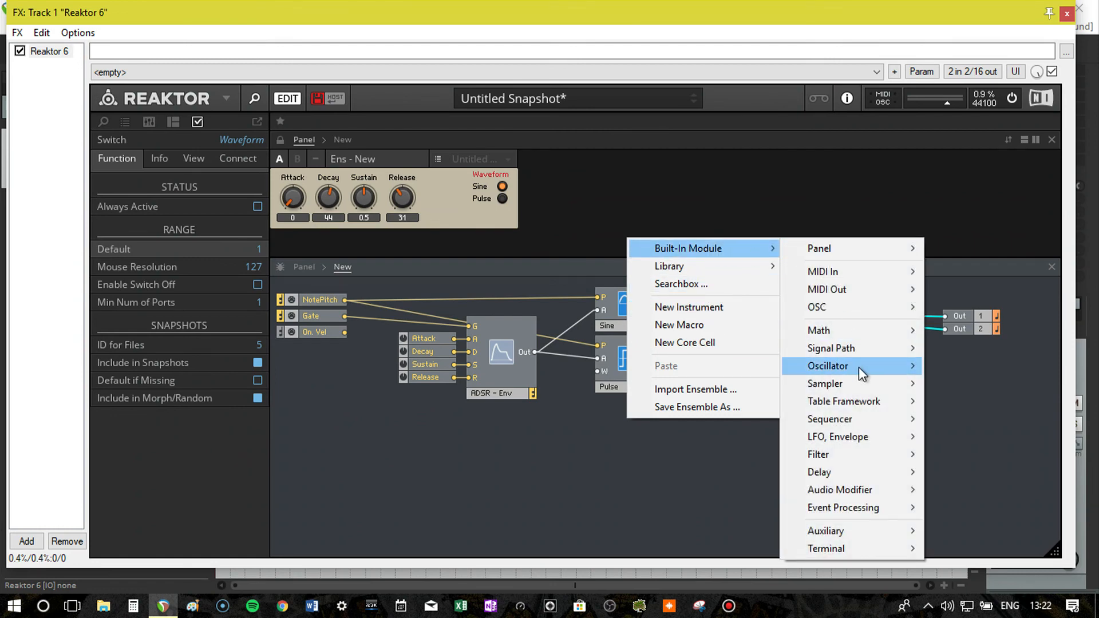
mouse_move(859, 367)
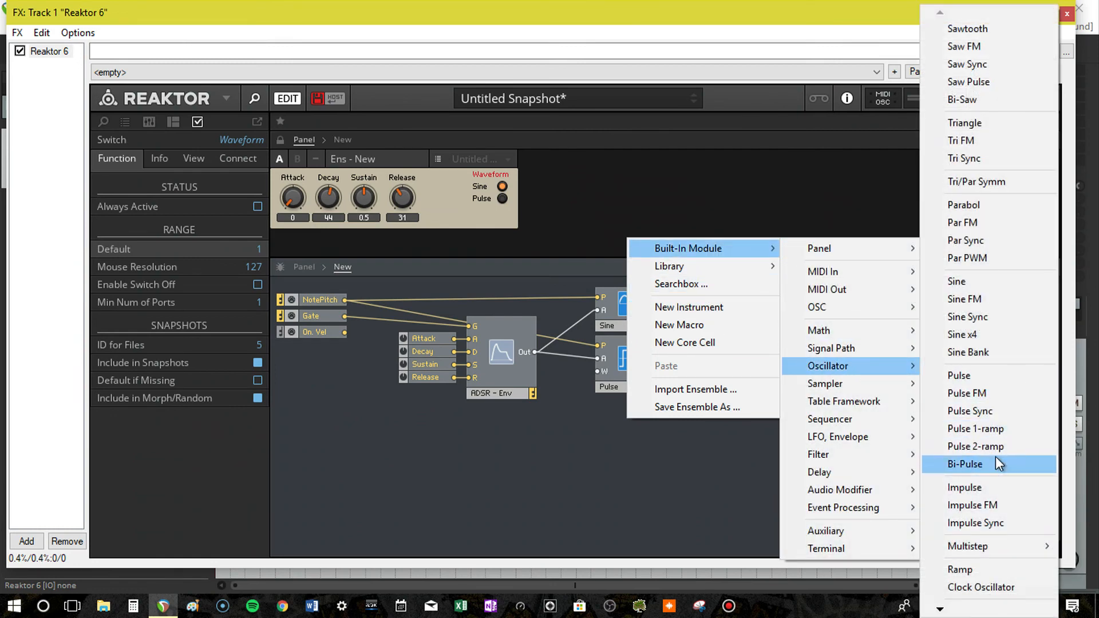
click(994, 486)
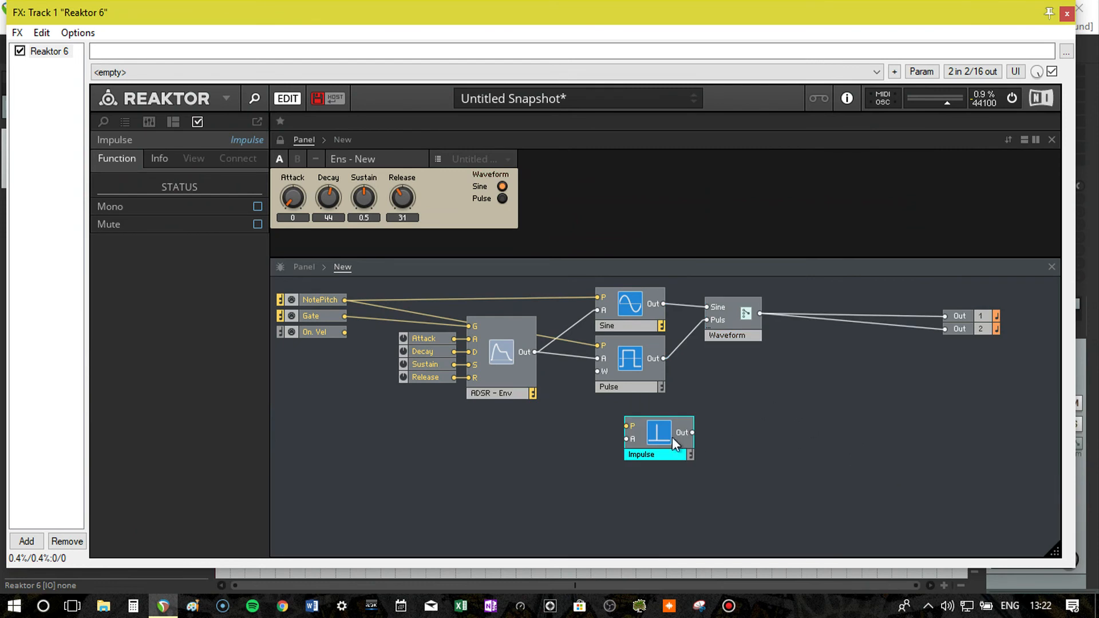
drag(670, 442, 650, 429)
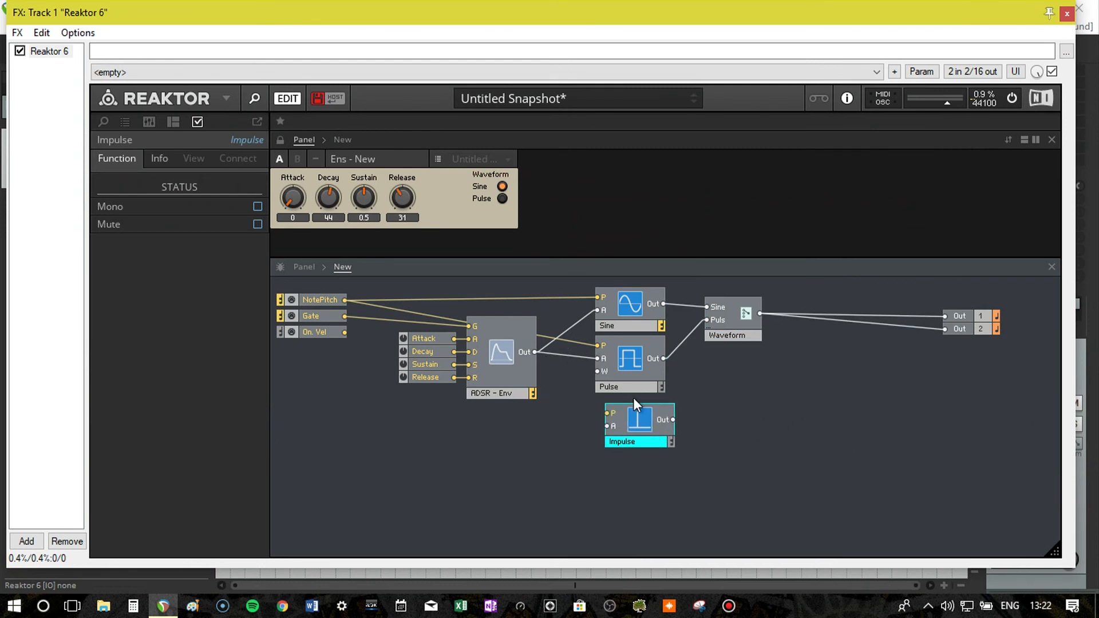
drag(673, 420, 723, 333)
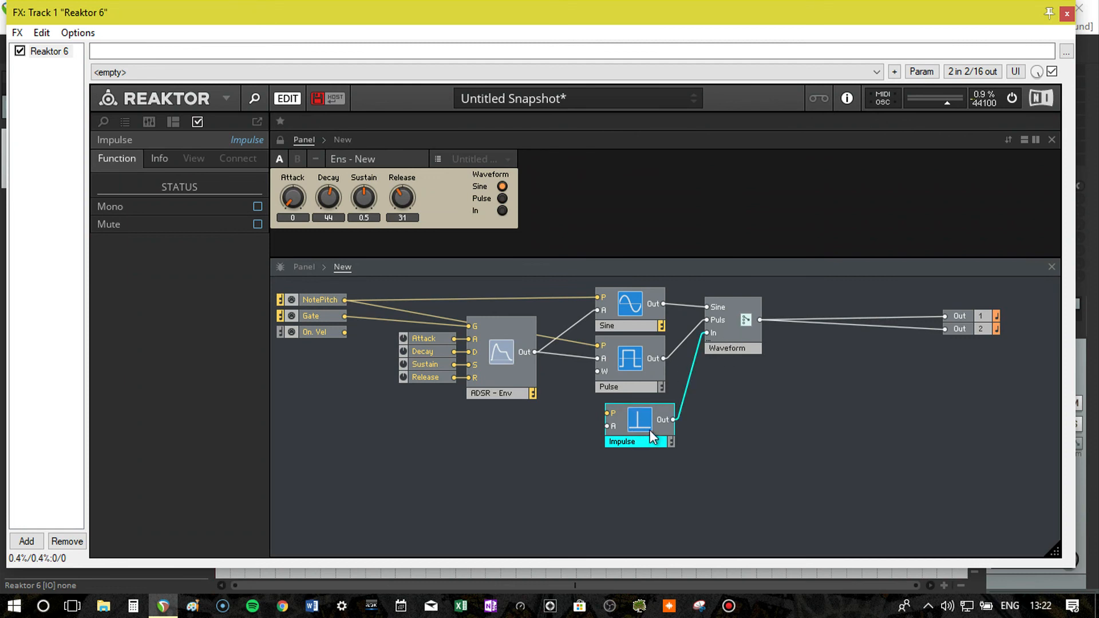
key(Delete)
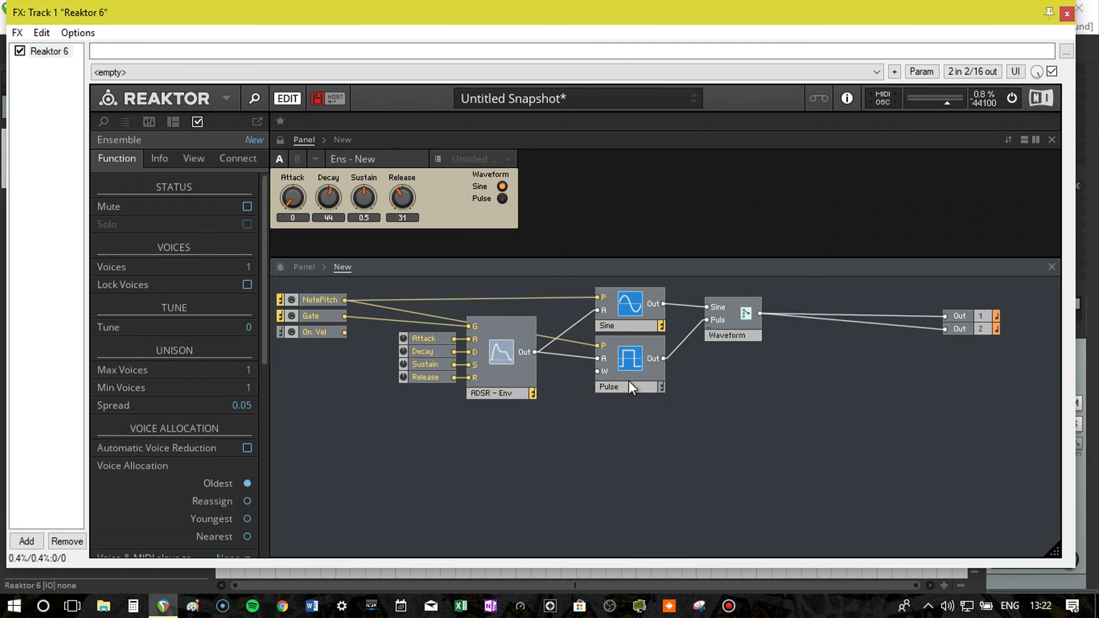